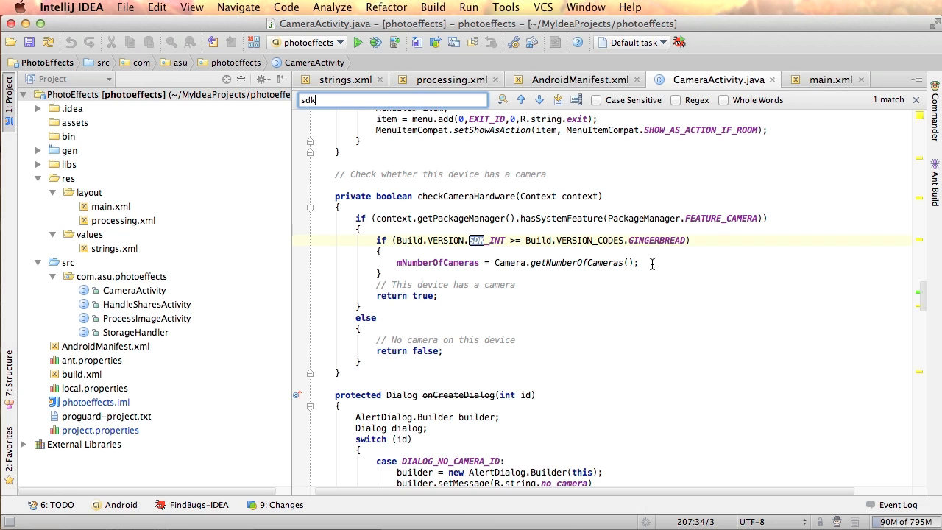
- Examine the SDK version check and the getNumberOfCameras line in the checkCameraHardware method of CameraActivity.java
{"action": "left_click", "coordinate": [400, 263]}
{"action": "left_click_drag", "start_coordinate": [400, 263], "coordinate": [653, 262]}
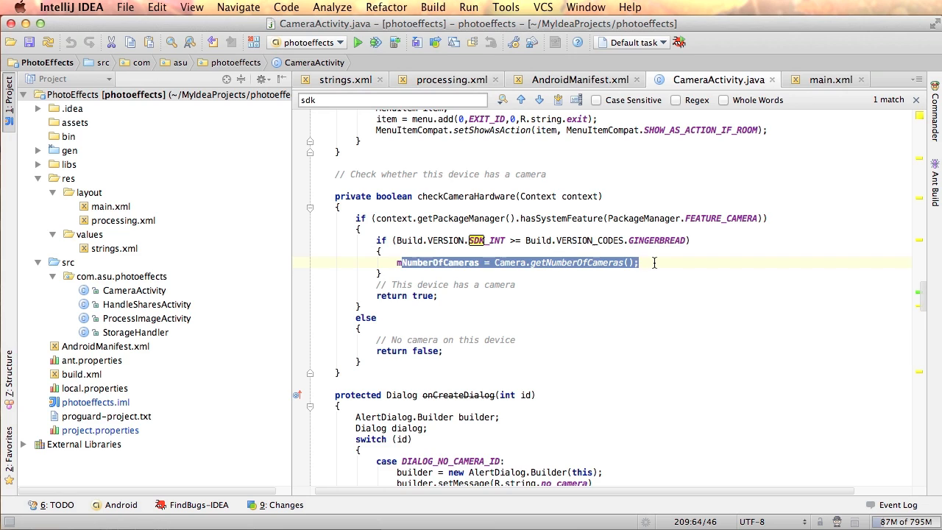
{"action": "left_click", "coordinate": [654, 263]}
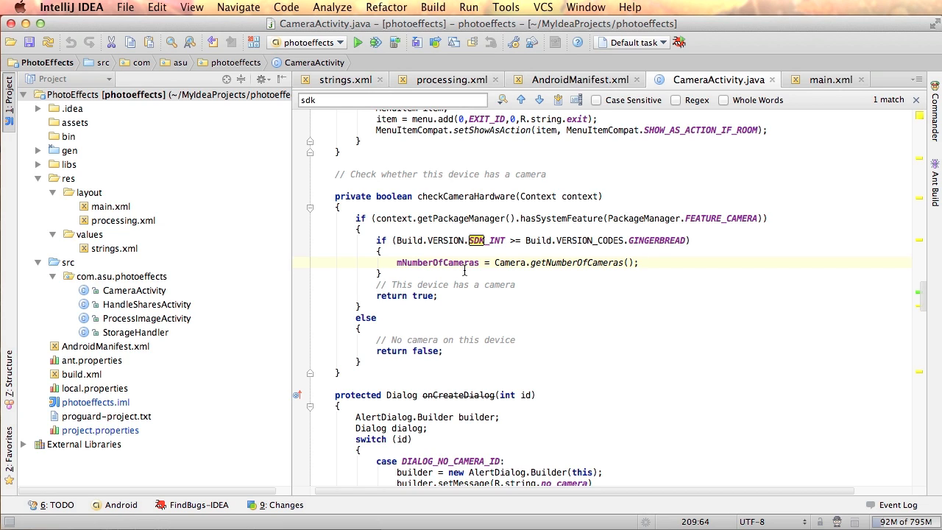
{"action": "left_click", "coordinate": [549, 225]}
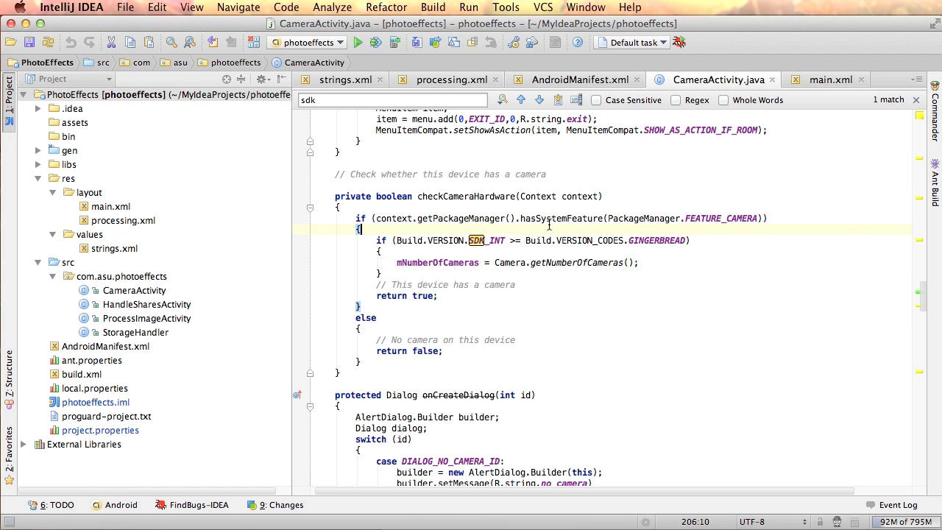
- Examine the android.support.v4 imports of CameraActivity.java, including the MenuItemCompat import
{"action": "scroll", "coordinate": [548, 225], "scroll_direction": "up", "scroll_amount": 20}
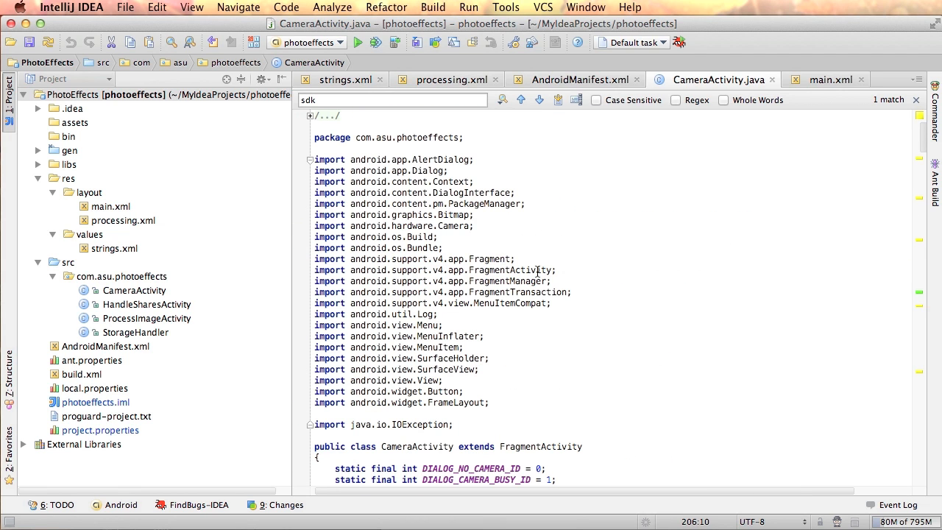
{"action": "left_click_drag", "start_coordinate": [546, 303], "coordinate": [475, 303]}
{"action": "left_click_drag", "start_coordinate": [350, 303], "coordinate": [428, 303]}
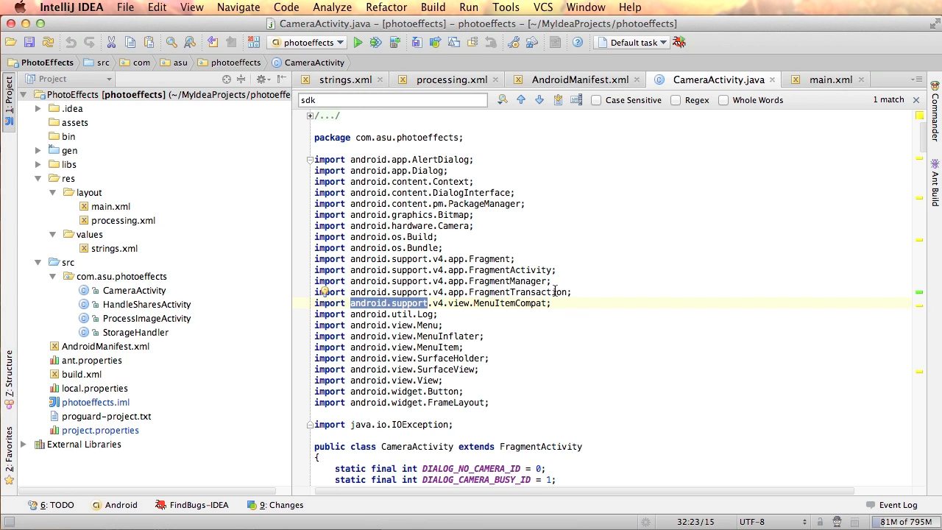
{"action": "left_click_drag", "start_coordinate": [557, 302], "coordinate": [304, 259]}
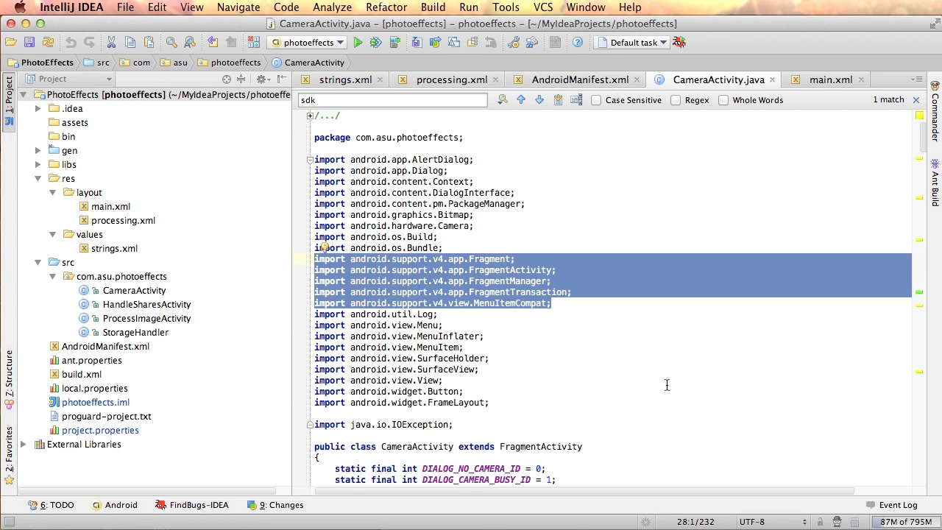
{"action": "left_click", "coordinate": [520, 301]}
{"action": "left_click_drag", "start_coordinate": [474, 303], "coordinate": [548, 304]}
{"action": "left_click", "coordinate": [554, 304]}
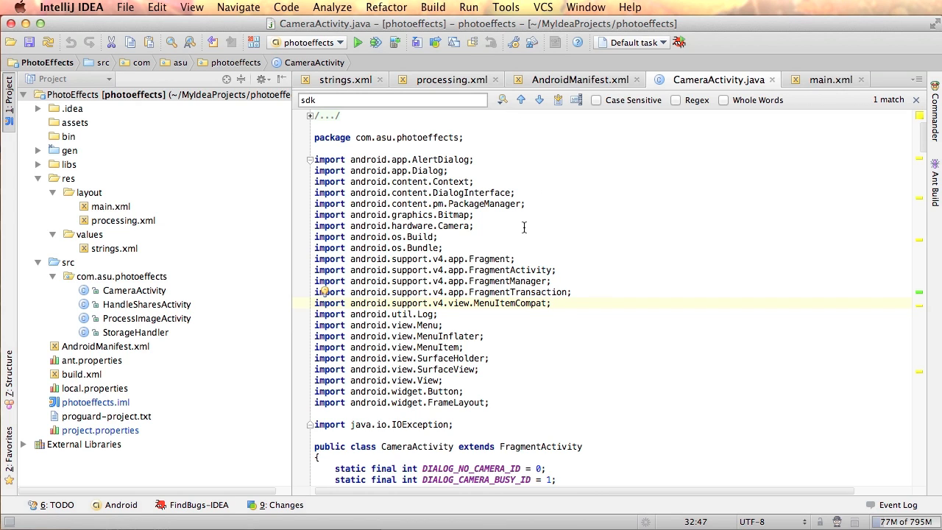
- Open the Android AVD Manager
{"action": "left_click", "coordinate": [506, 7]}
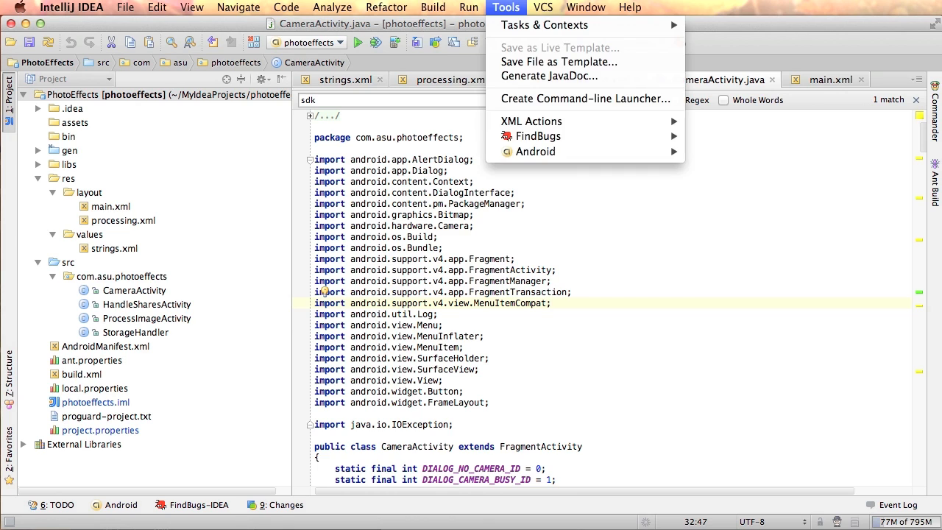
{"action": "mouse_move", "coordinate": [537, 154]}
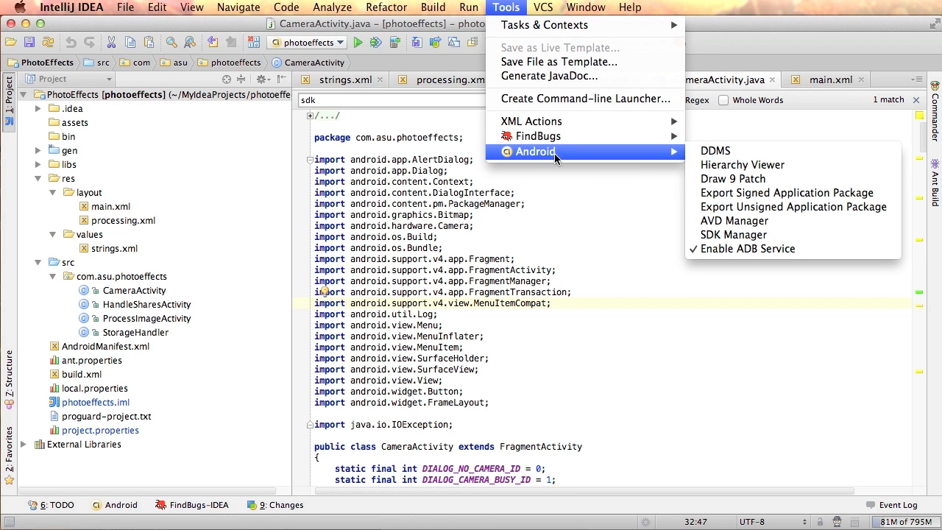
{"action": "left_click", "coordinate": [734, 220]}
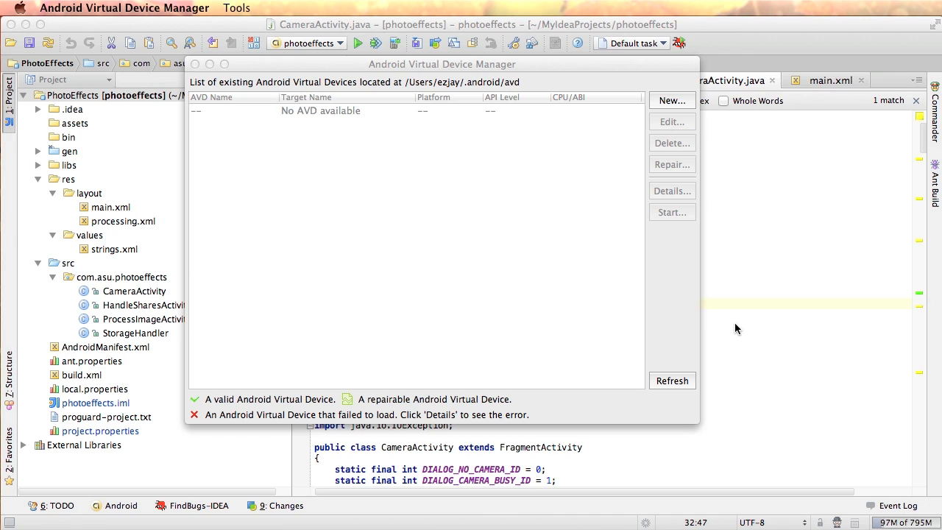
- Start a new virtual device named AVD_2.1_HVGA with Android 2.1 - API Level 7 as its target
{"action": "left_click", "coordinate": [672, 101]}
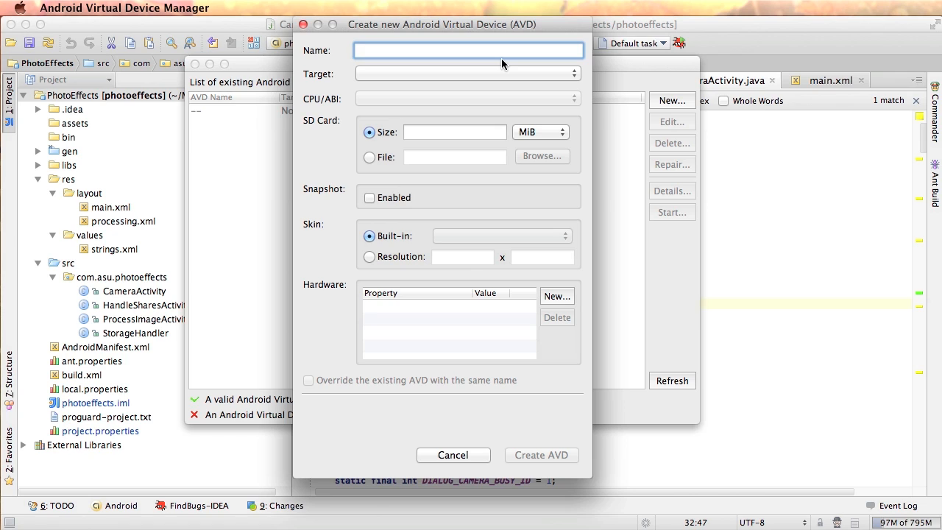
{"action": "type", "text": "AV"}
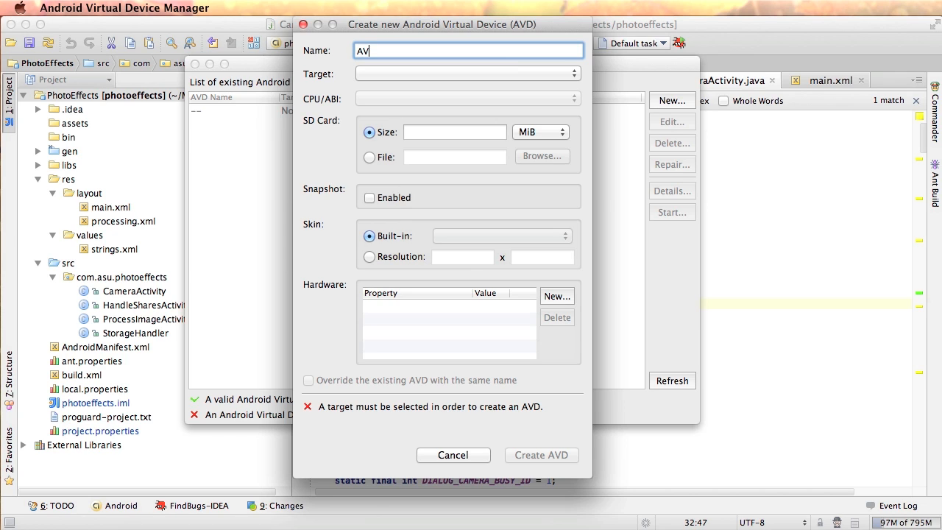
{"action": "type", "text": "D_2.1_HVGA"}
{"action": "left_click_drag", "start_coordinate": [379, 53], "coordinate": [397, 53]}
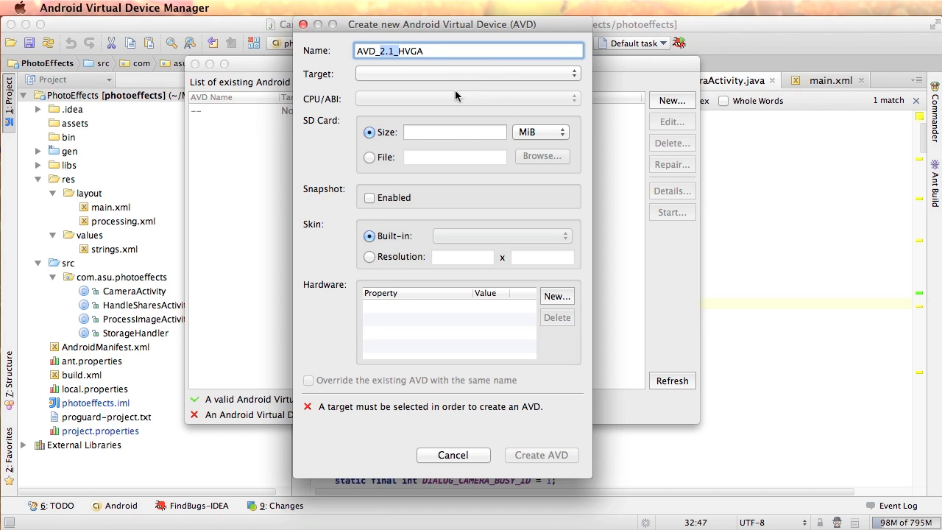
{"action": "left_click", "coordinate": [445, 72]}
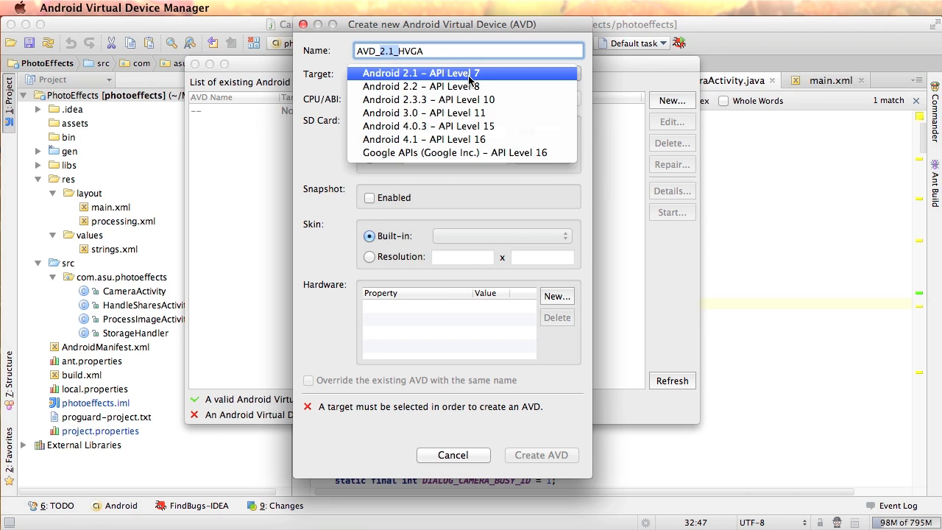
{"action": "left_click", "coordinate": [469, 74]}
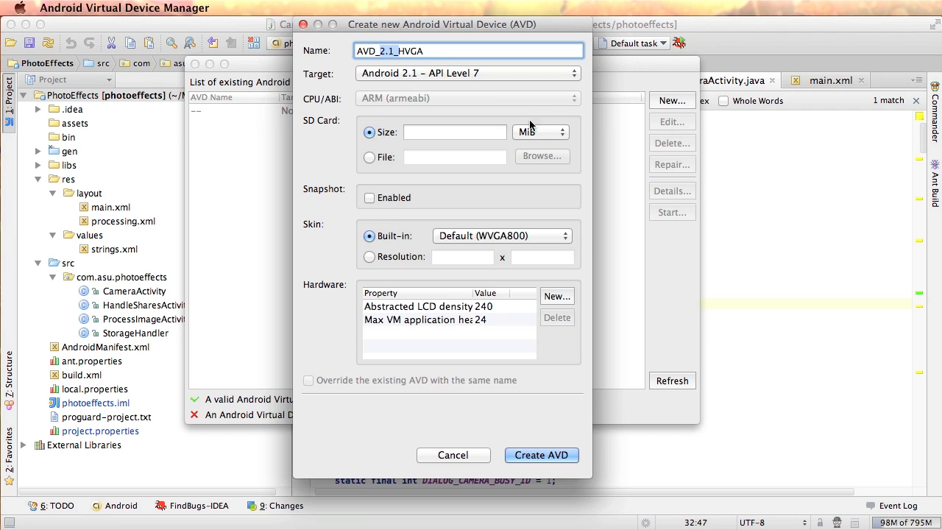
- Set the new device's SD card size to 256 MiB
{"action": "left_click", "coordinate": [445, 135]}
{"action": "type", "text": "512"}
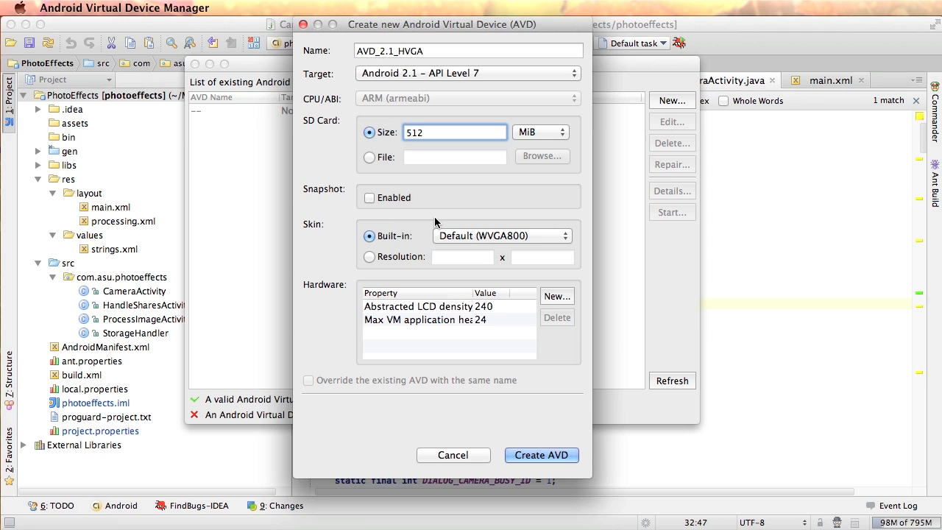
{"action": "left_click", "coordinate": [435, 132]}
{"action": "left_click_drag", "start_coordinate": [435, 132], "coordinate": [406, 133]}
{"action": "type", "text": "256"}
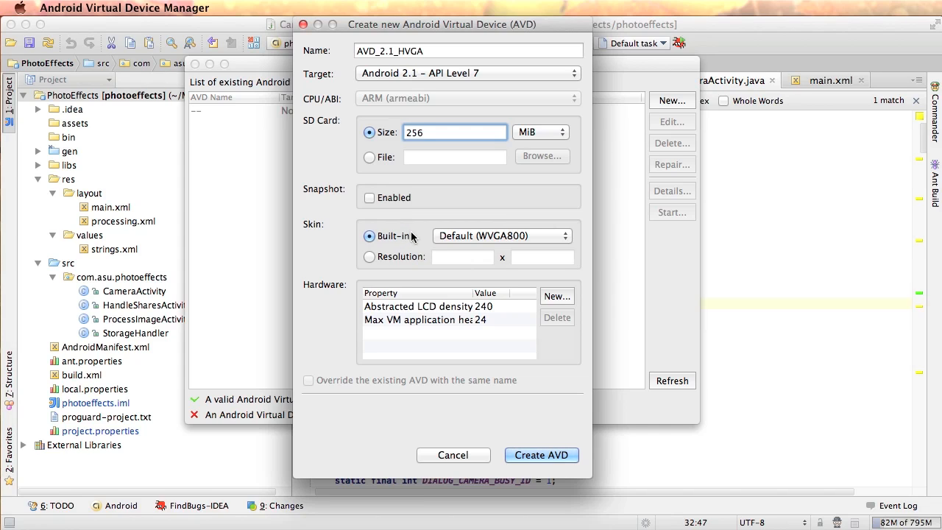
- Enable snapshots for the device and choose the built-in HVGA skin
{"action": "left_click", "coordinate": [377, 200]}
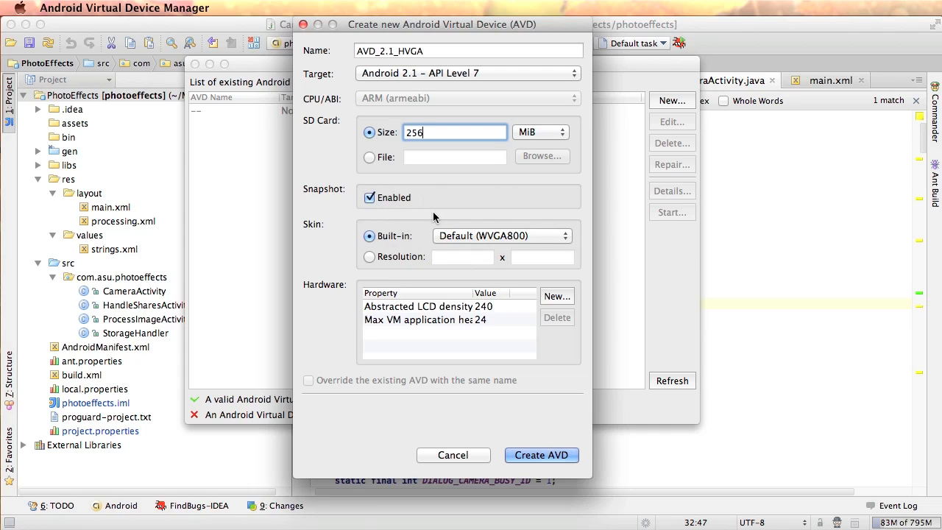
{"action": "left_click", "coordinate": [518, 240]}
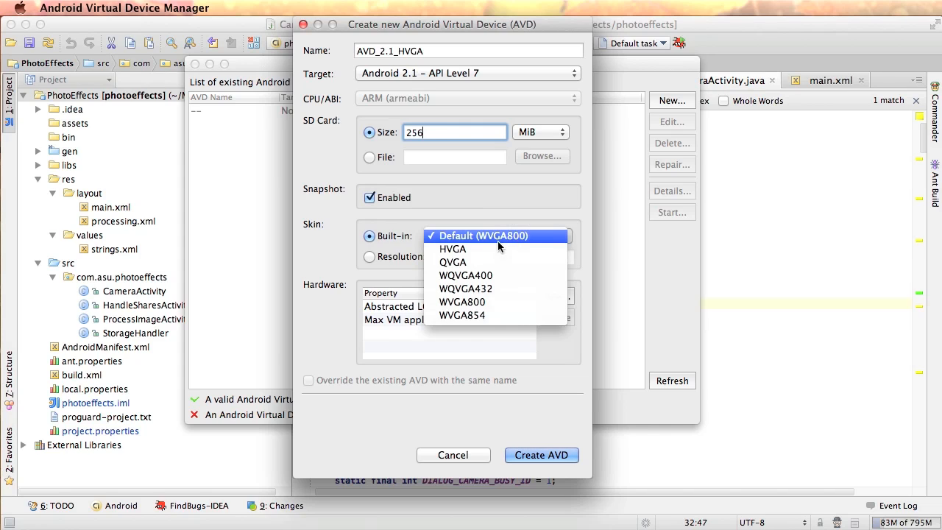
{"action": "left_click", "coordinate": [477, 254]}
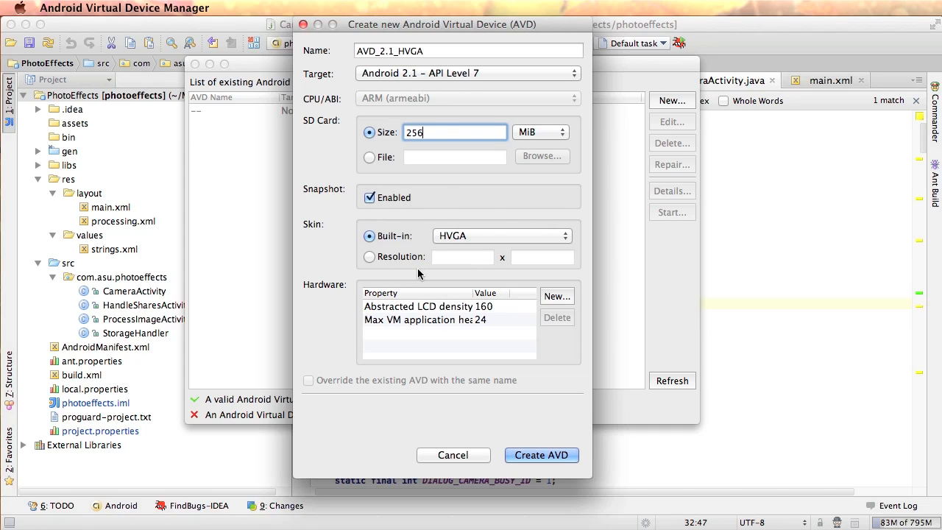
- Add the hardware property "Configures camera facing back" to the device
{"action": "left_click", "coordinate": [552, 296]}
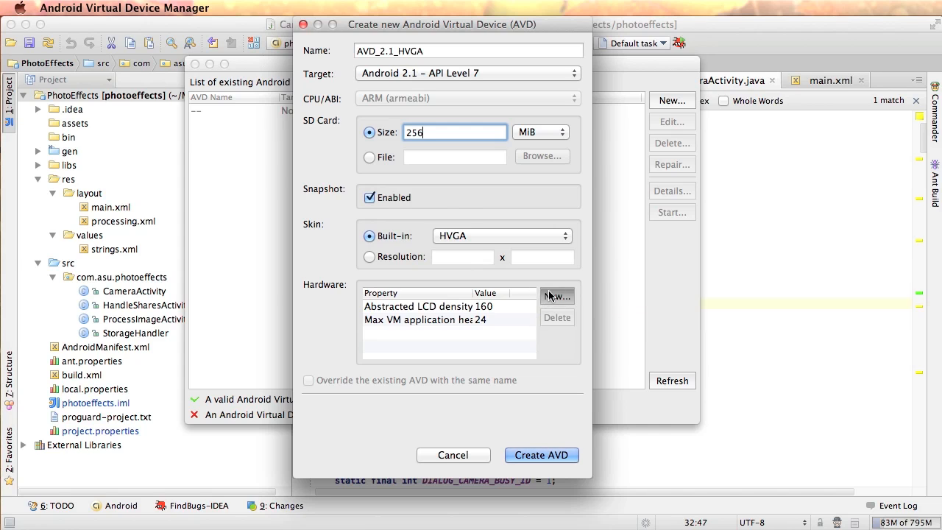
{"action": "left_click", "coordinate": [532, 196]}
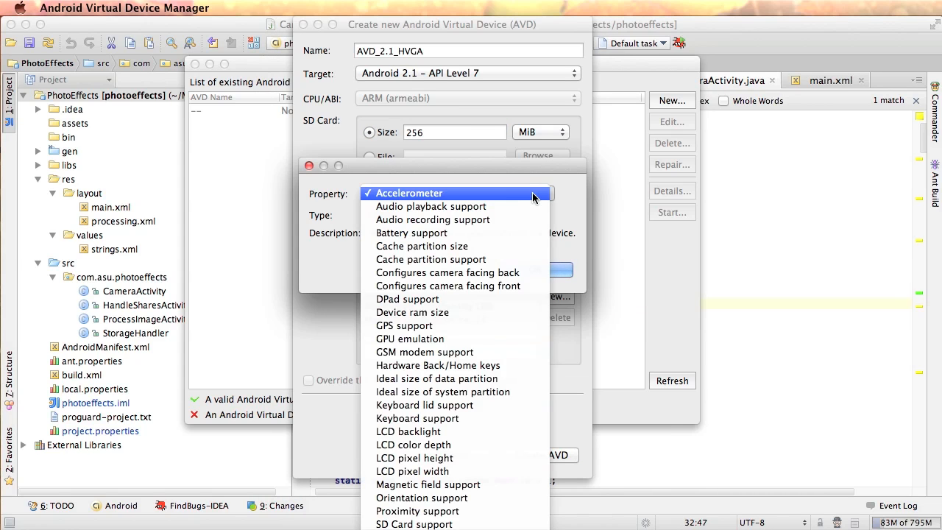
{"action": "left_click", "coordinate": [491, 273]}
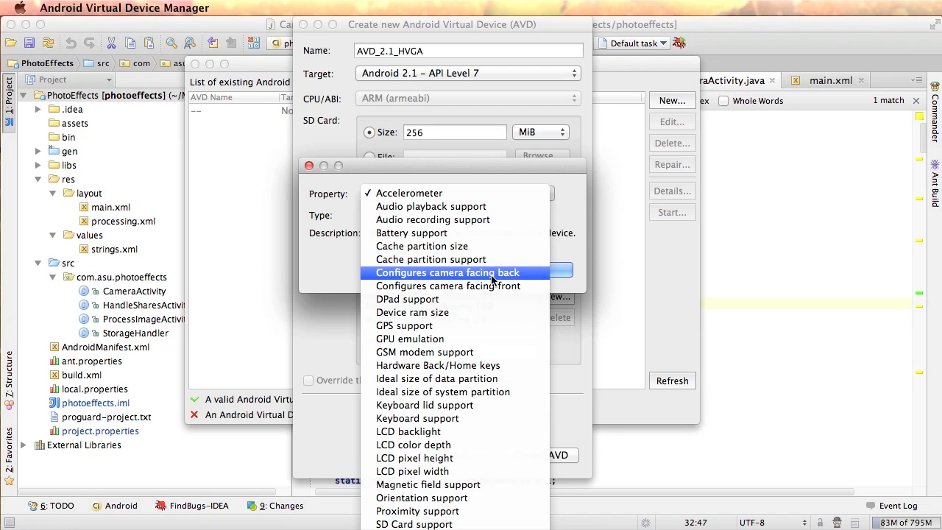
{"action": "left_click", "coordinate": [788, 269]}
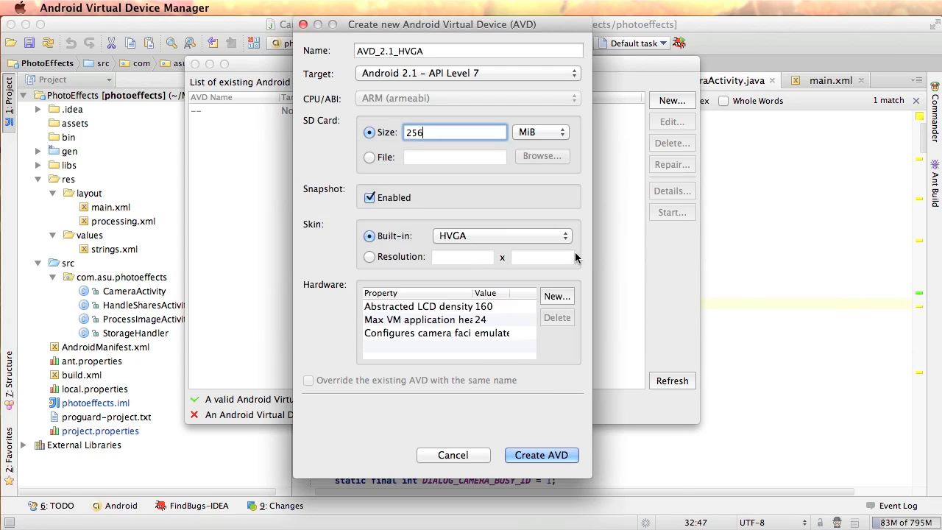
- Set the back-facing camera property's value to webcam0
{"action": "left_click", "coordinate": [493, 333]}
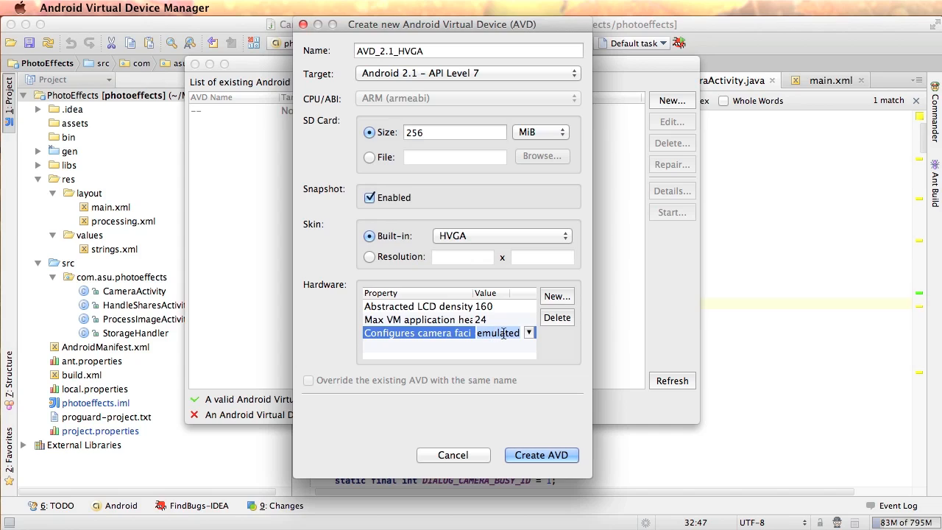
{"action": "left_click", "coordinate": [529, 333]}
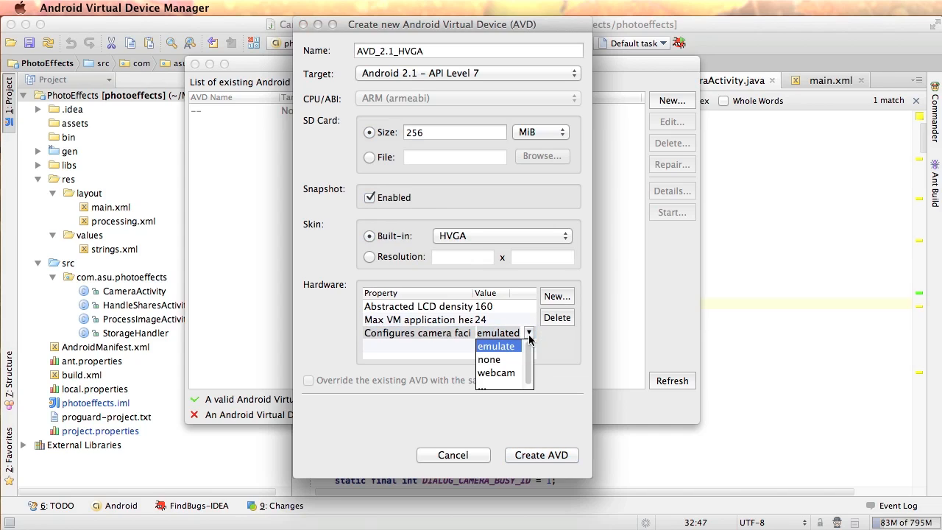
{"action": "left_click", "coordinate": [501, 374]}
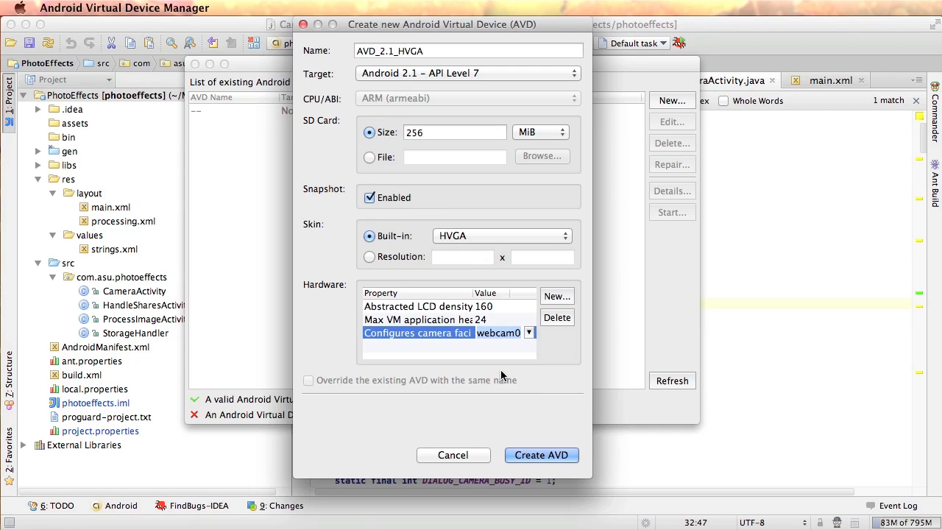
- Set the back-facing camera property's value to emulated and create the virtual device
{"action": "left_click", "coordinate": [529, 335]}
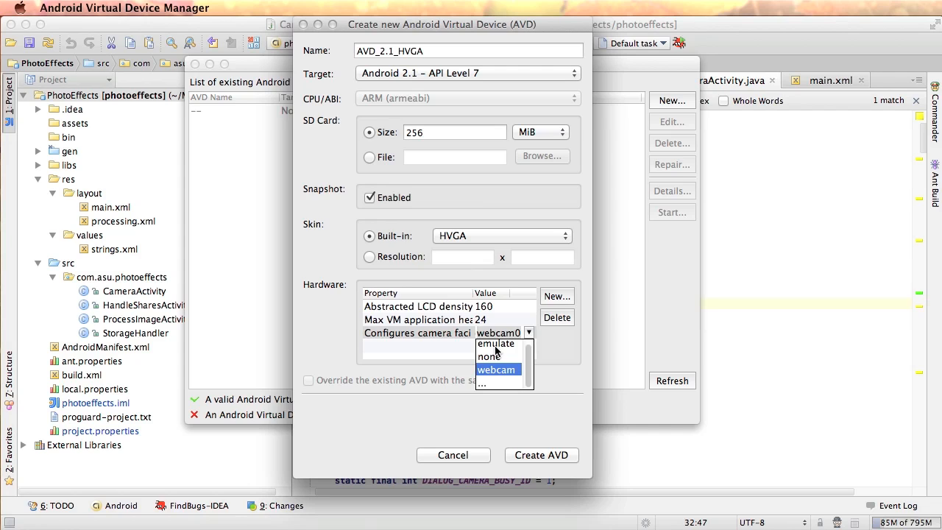
{"action": "left_click", "coordinate": [495, 347]}
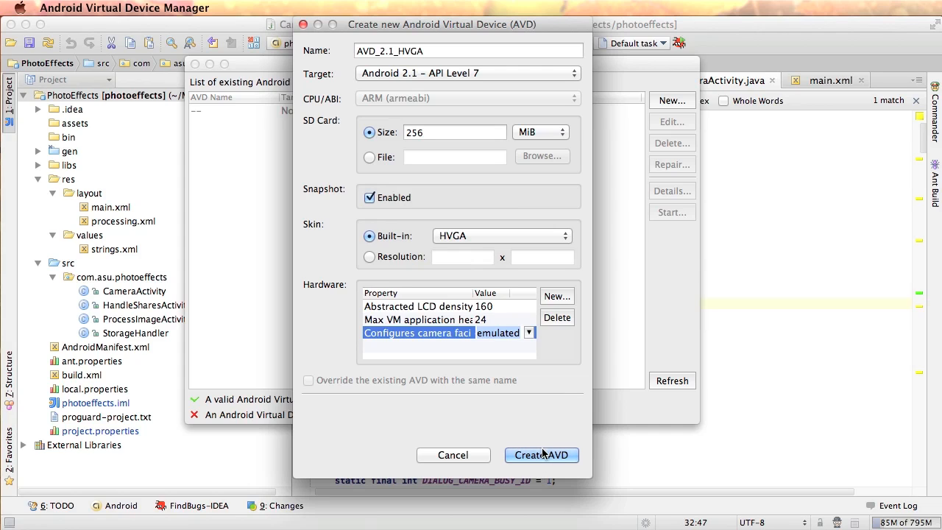
{"action": "key", "text": "Return"}
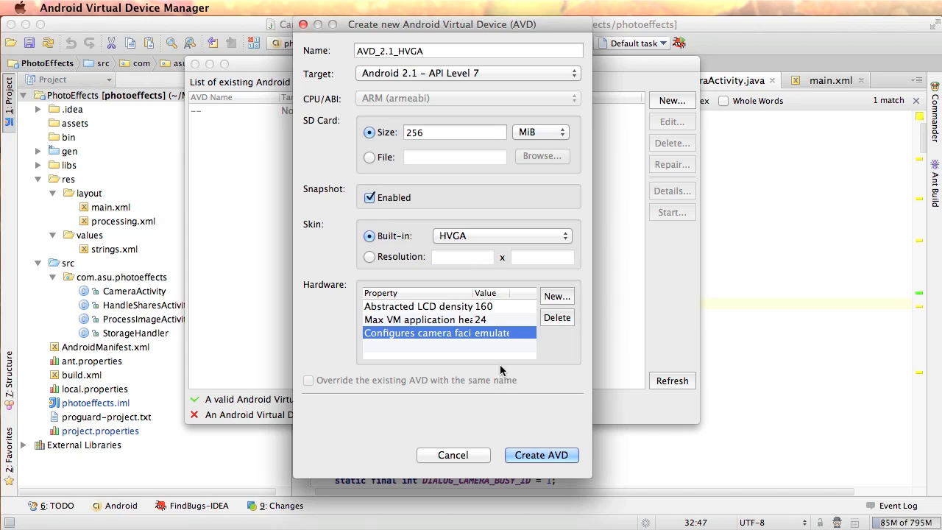
{"action": "left_click", "coordinate": [542, 456]}
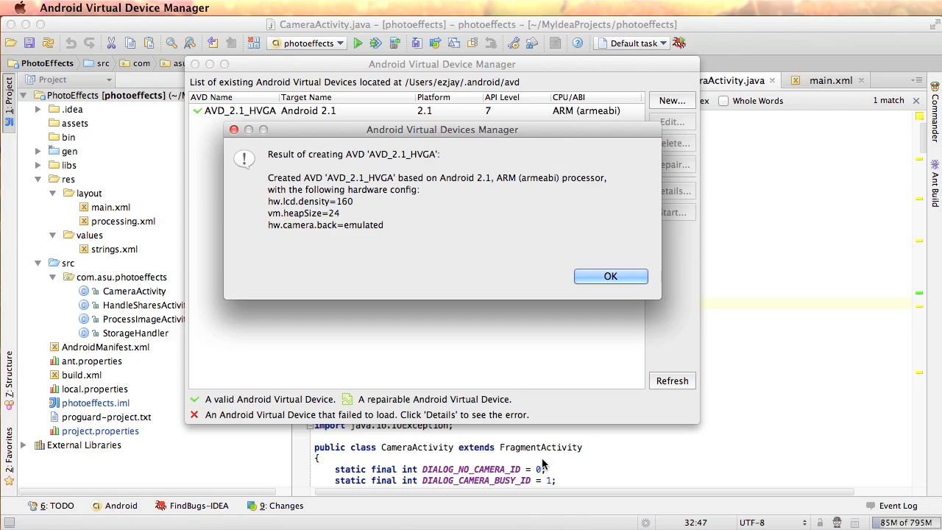
{"action": "left_click", "coordinate": [610, 277]}
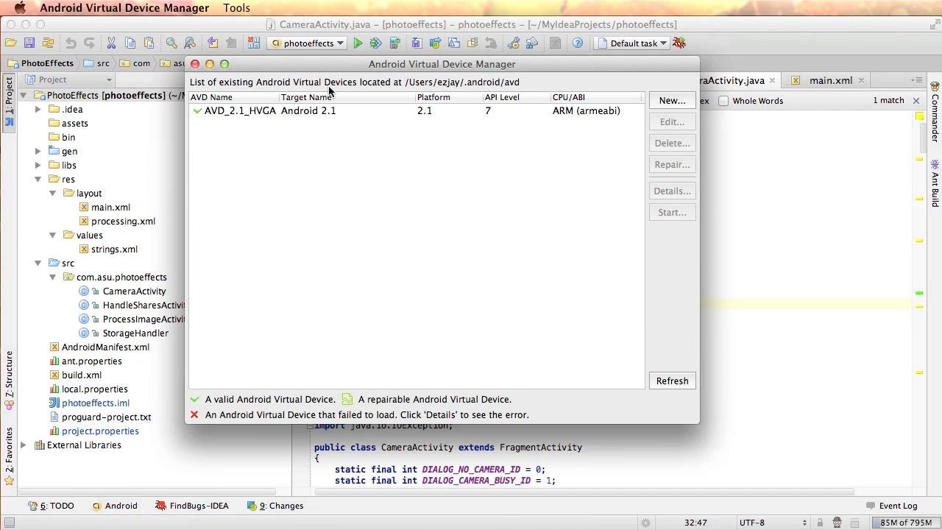
- View the launch options of AVD_2.1_HVGA, turn off launching from snapshot, and cancel without launching
{"action": "left_click", "coordinate": [287, 112]}
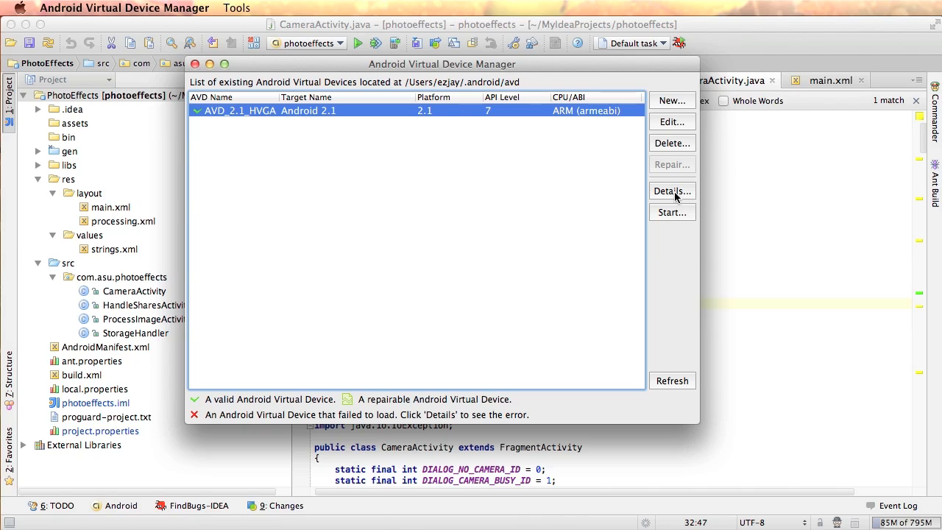
{"action": "left_click", "coordinate": [668, 217]}
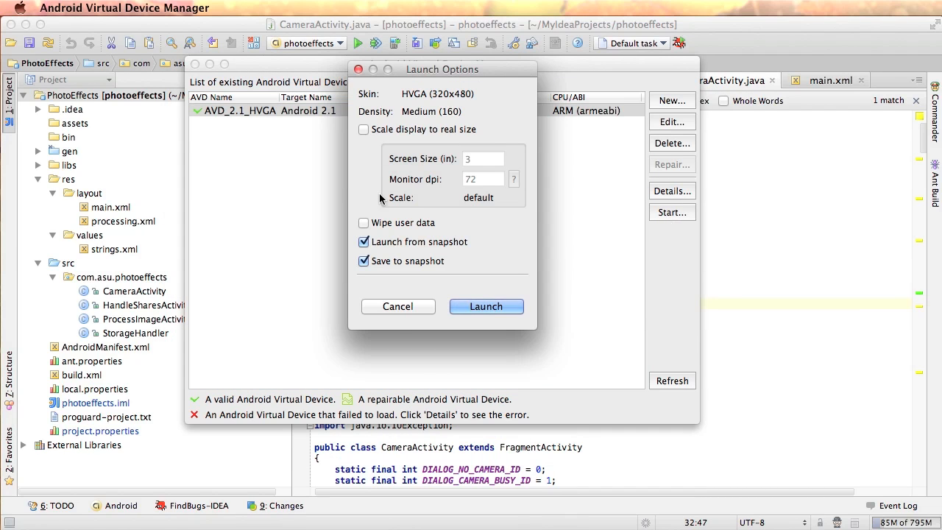
{"action": "left_click", "coordinate": [364, 242]}
{"action": "left_click", "coordinate": [393, 306]}
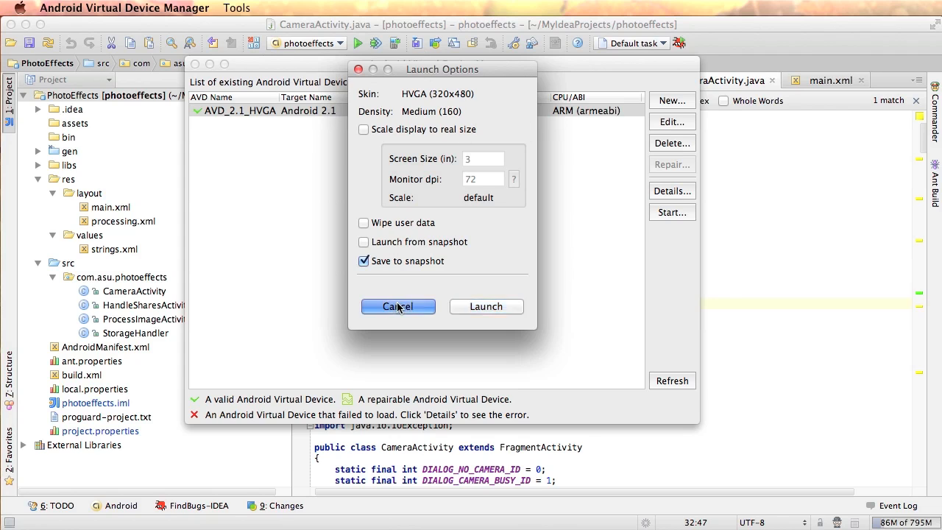
- Review AVD_2.1_HVGA's settings without changing them, and launch the device with launching from snapshot turned off
{"action": "left_click", "coordinate": [671, 123]}
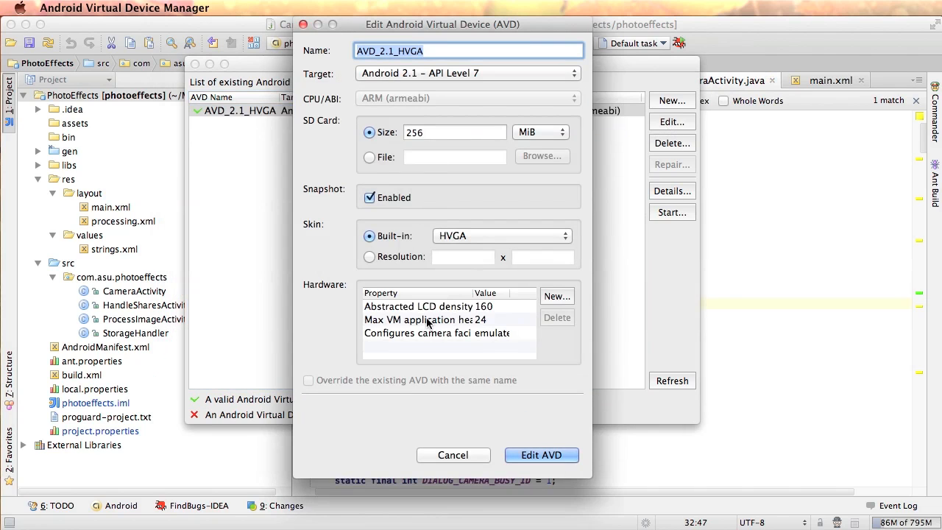
{"action": "left_click", "coordinate": [448, 455]}
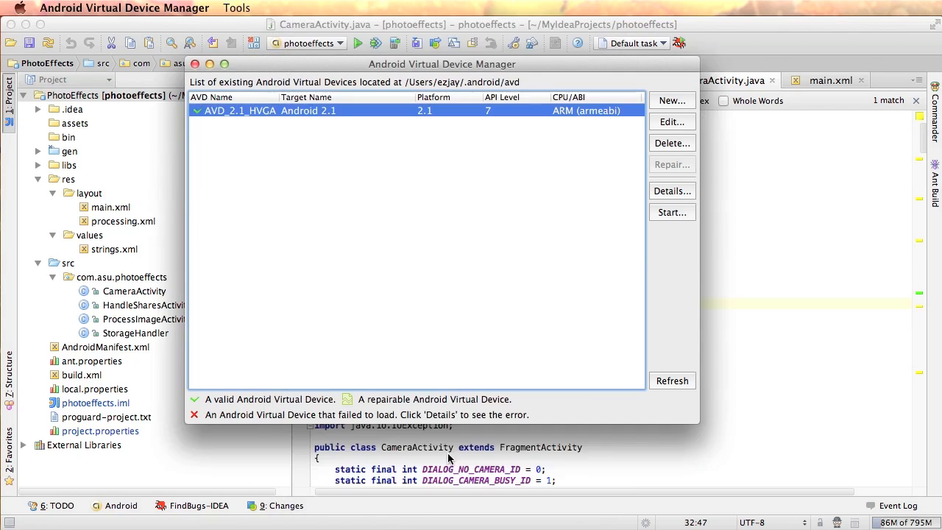
{"action": "left_click", "coordinate": [671, 213]}
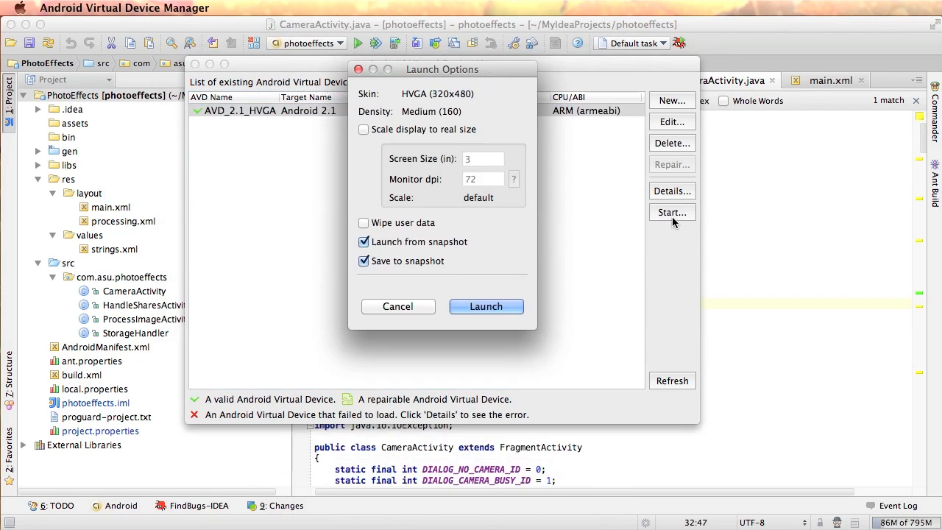
{"action": "left_click", "coordinate": [363, 243]}
{"action": "left_click", "coordinate": [484, 309]}
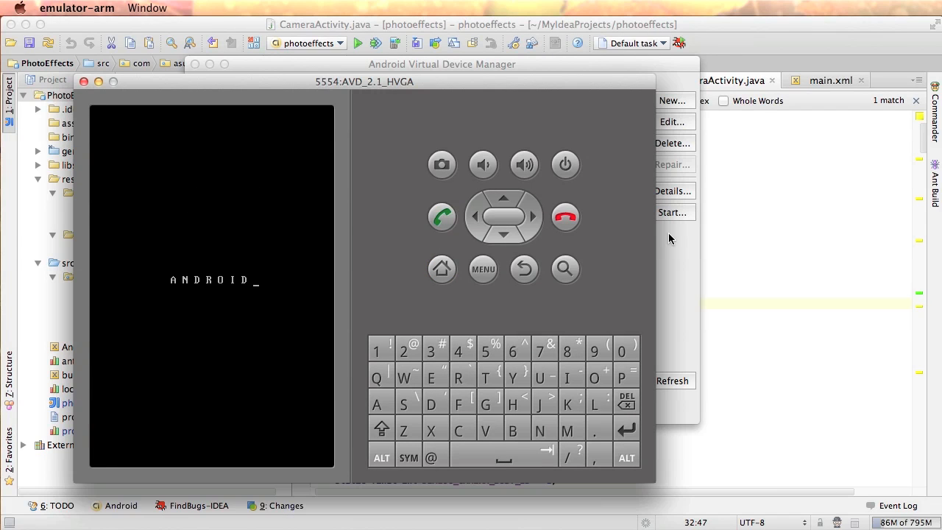
{"action": "left_click", "coordinate": [688, 269]}
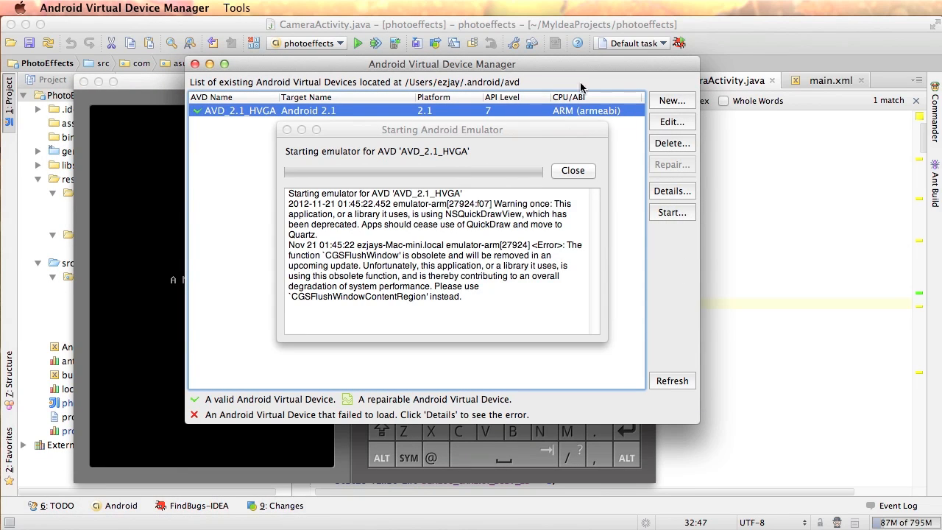
{"action": "left_click", "coordinate": [573, 171]}
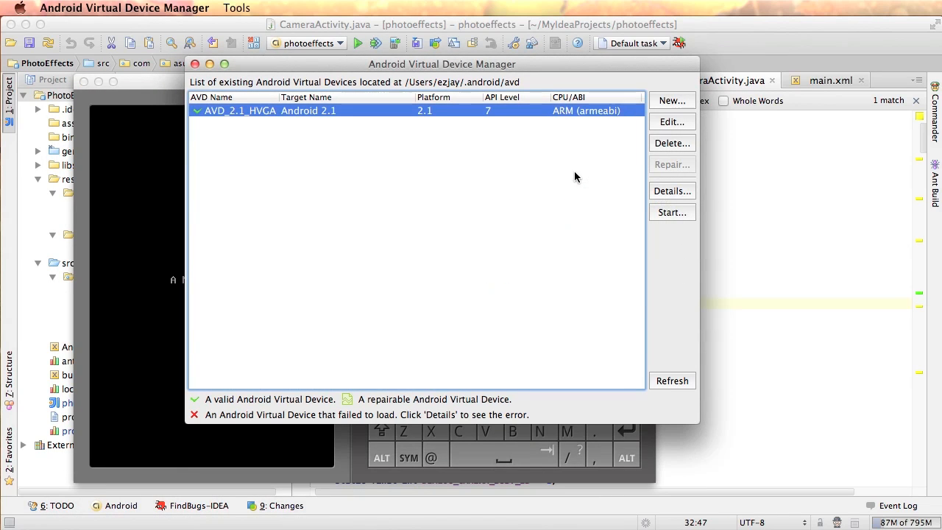
- Start a new virtual device named AVD_4.1_HVGA that targets Android 4.1 - API Level 16
{"action": "left_click", "coordinate": [671, 100]}
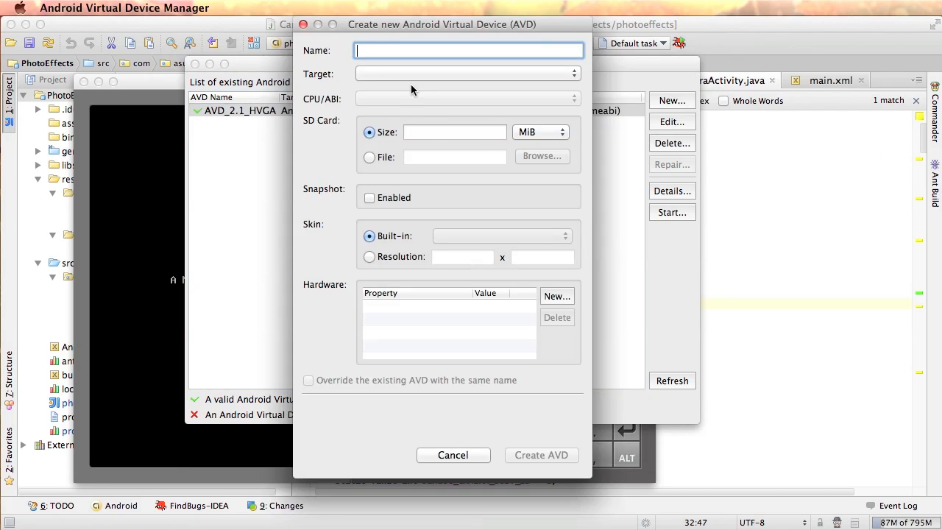
{"action": "type", "text": "AVD_4.1_HVGA"}
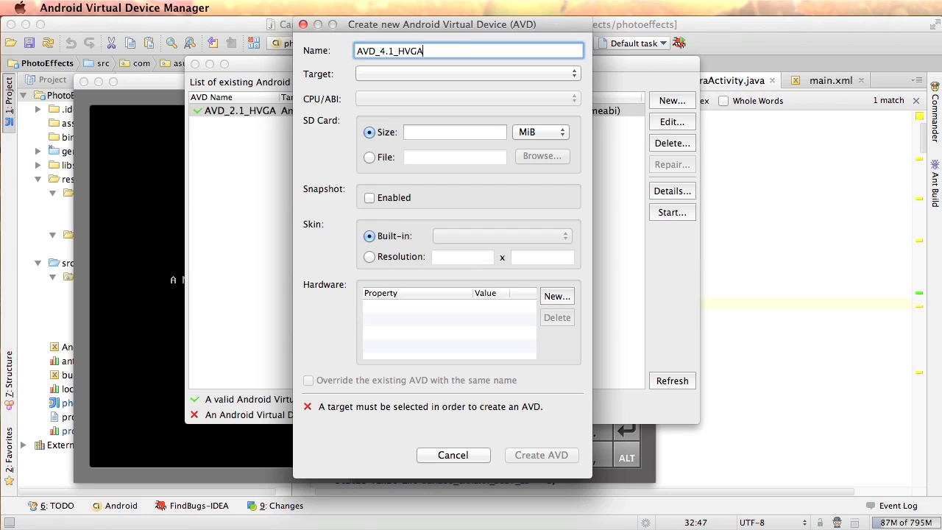
{"action": "left_click", "coordinate": [444, 74]}
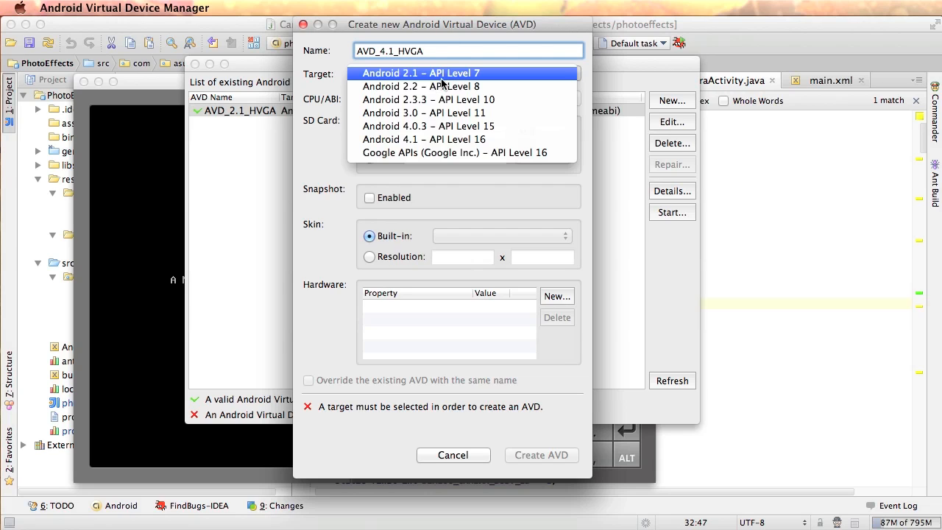
{"action": "left_click", "coordinate": [447, 142]}
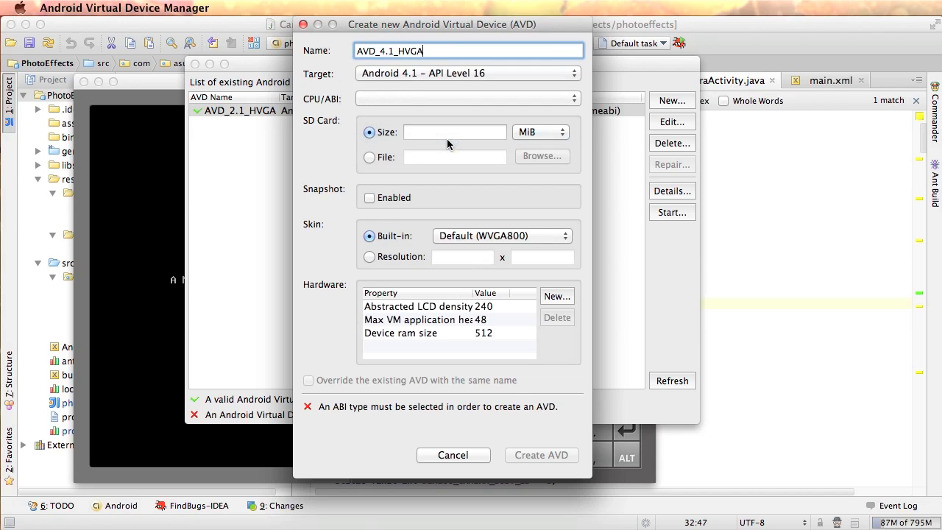
- Review the available processor types and set the new device's CPU/ABI to ARM (armeabi-v7a)
{"action": "left_click", "coordinate": [436, 101]}
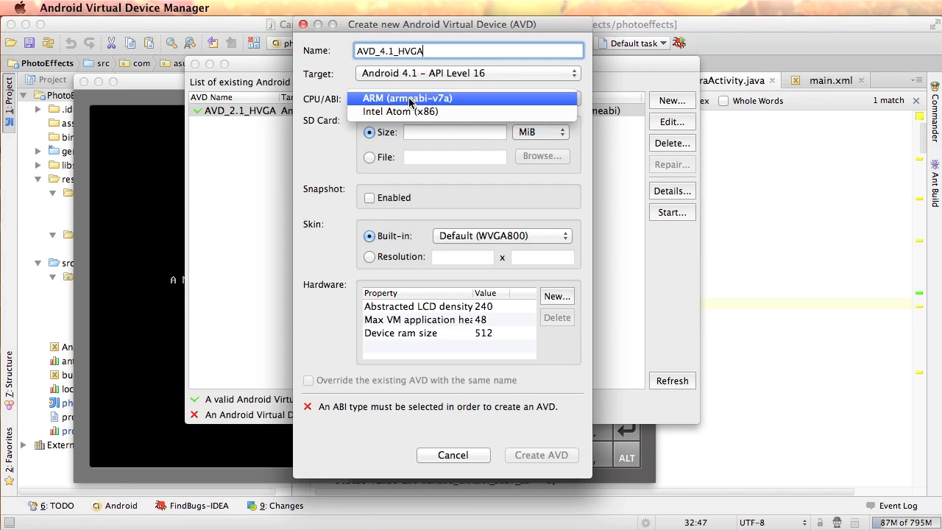
{"action": "left_click", "coordinate": [410, 99]}
{"action": "left_click", "coordinate": [399, 97]}
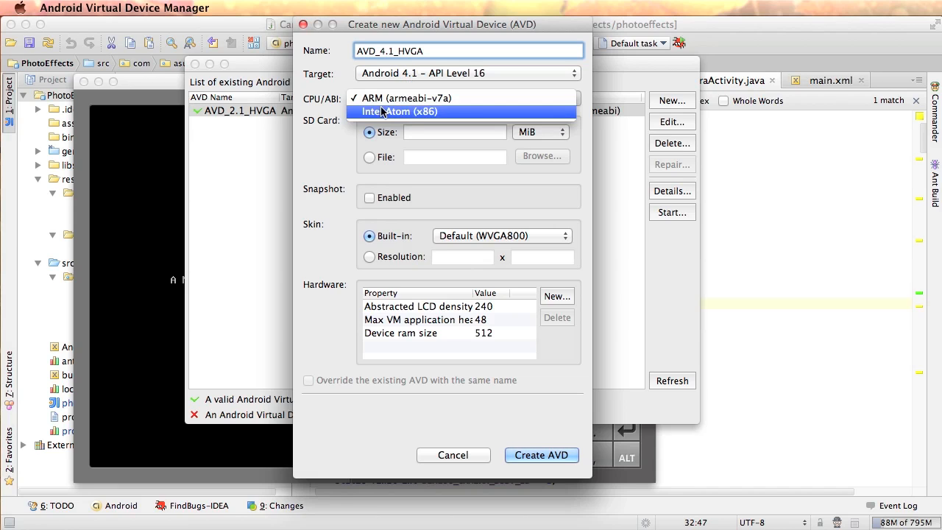
{"action": "left_click", "coordinate": [331, 187]}
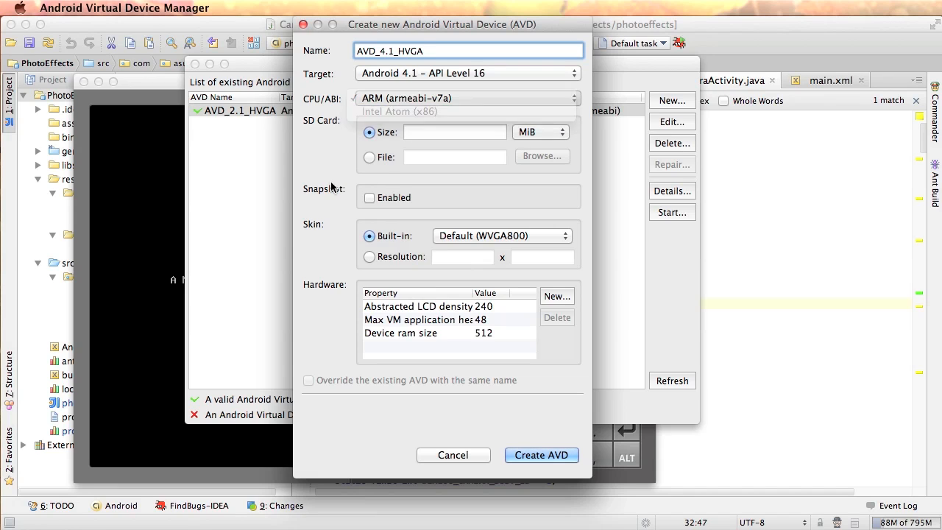
{"action": "left_click", "coordinate": [401, 99]}
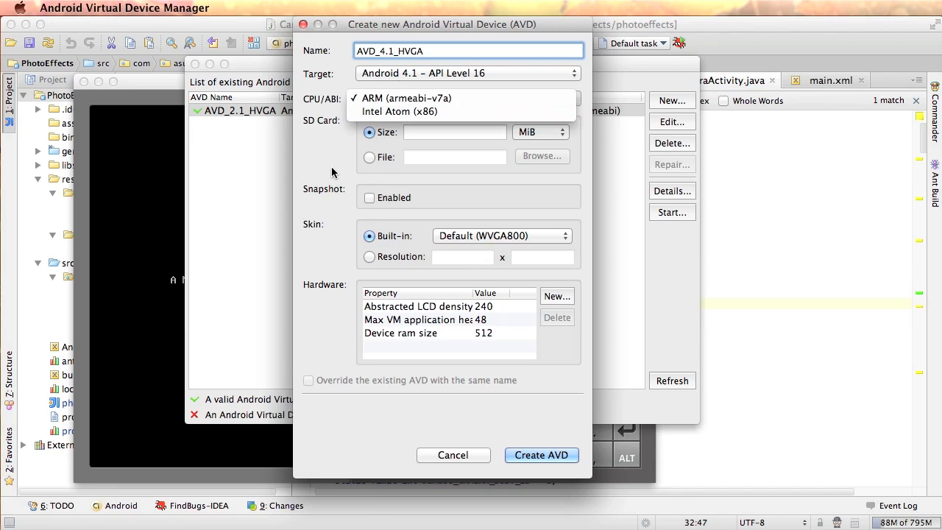
{"action": "left_click", "coordinate": [372, 101]}
{"action": "left_click", "coordinate": [328, 172]}
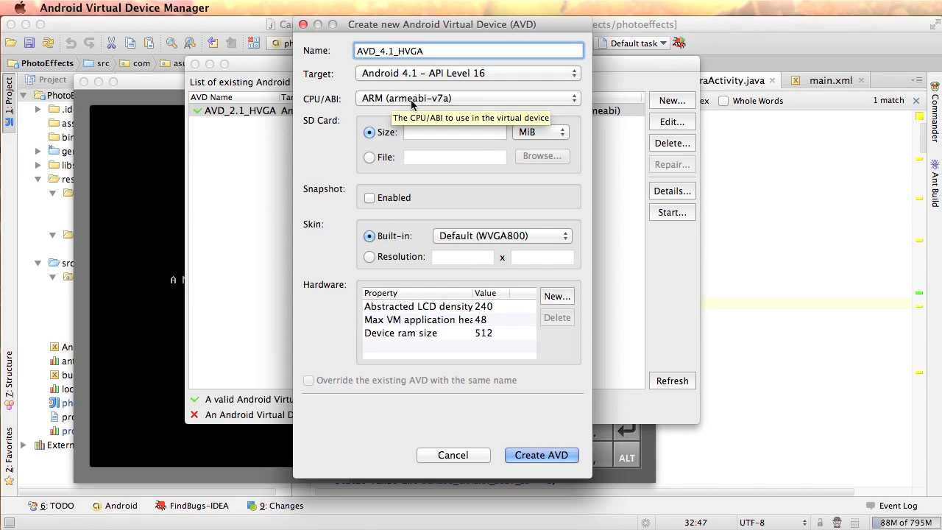
- Set the SD card size to 512 MiB, enable snapshots and choose the built-in HVGA skin
{"action": "left_click", "coordinate": [474, 131]}
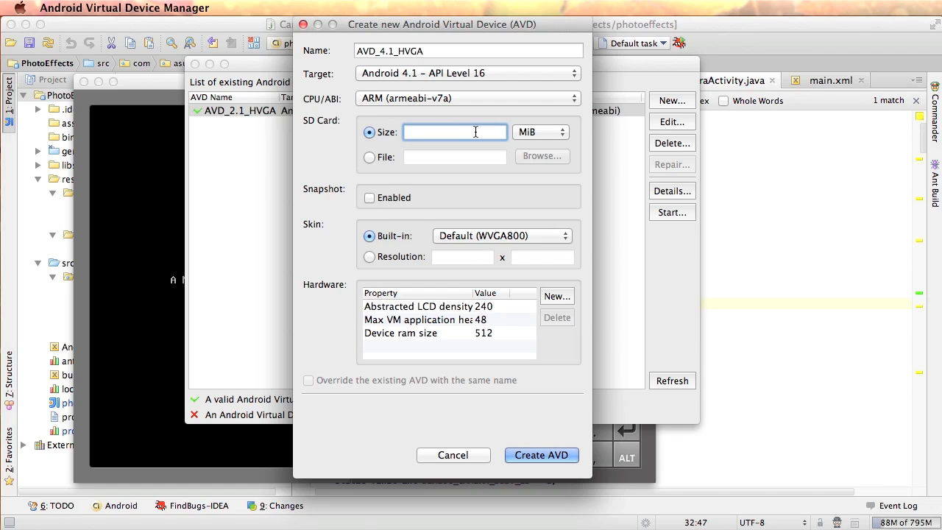
{"action": "type", "text": "512"}
{"action": "left_click", "coordinate": [458, 237]}
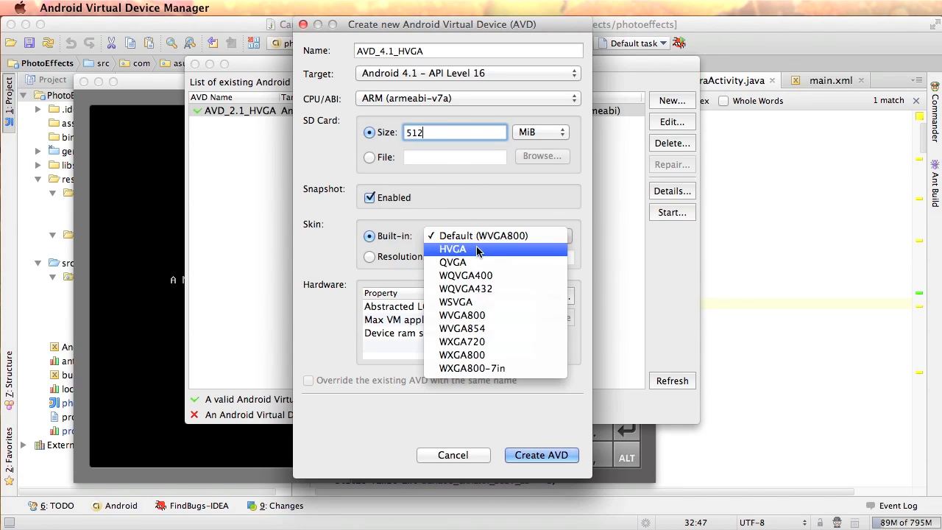
{"action": "left_click", "coordinate": [477, 250]}
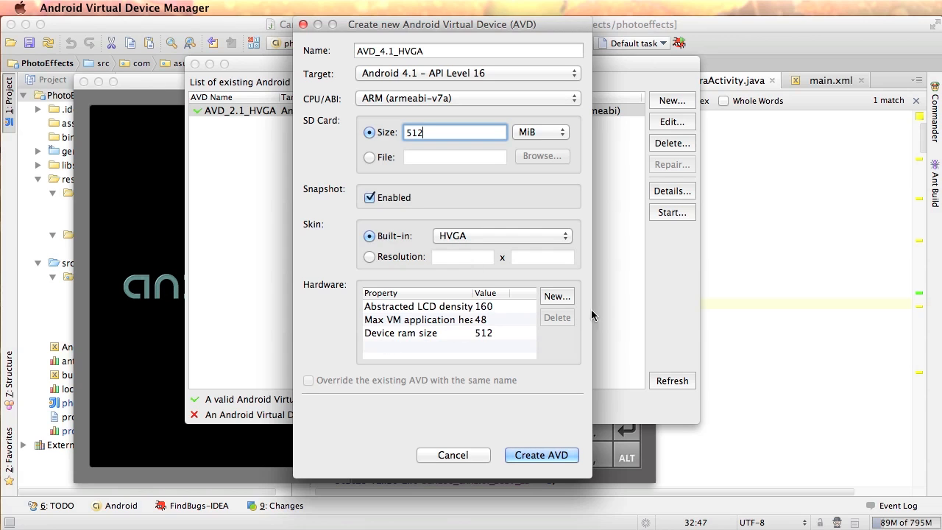
- Add the hardware property "Configures camera facing back" to AVD_4.1_HVGA
{"action": "left_click", "coordinate": [555, 296]}
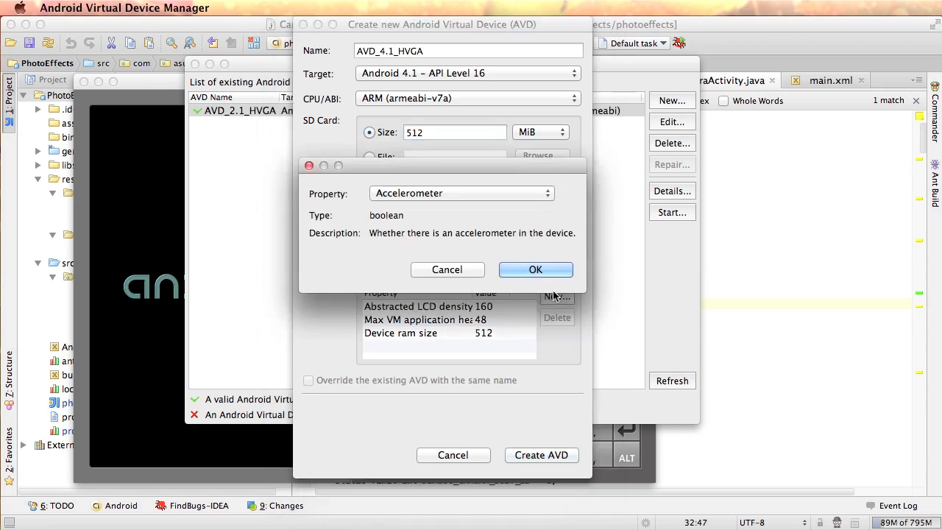
{"action": "left_click", "coordinate": [472, 191]}
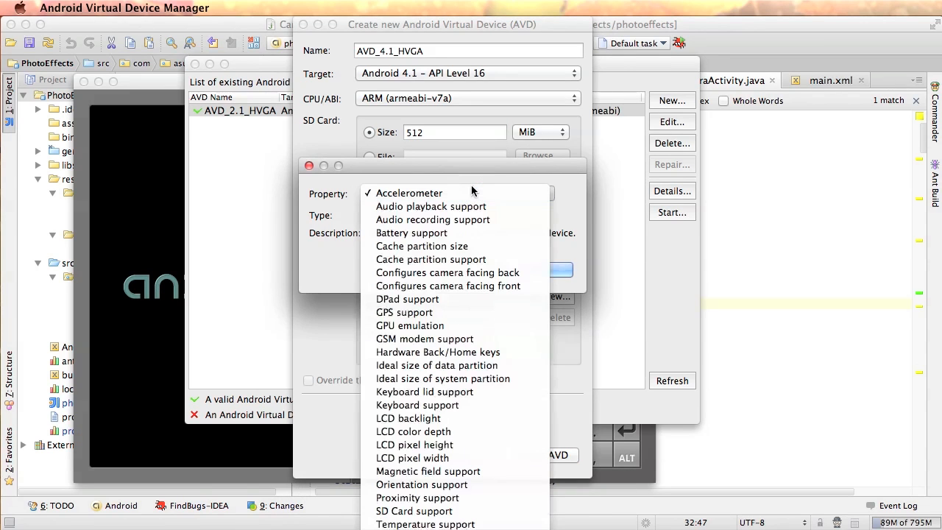
{"action": "left_click", "coordinate": [432, 272]}
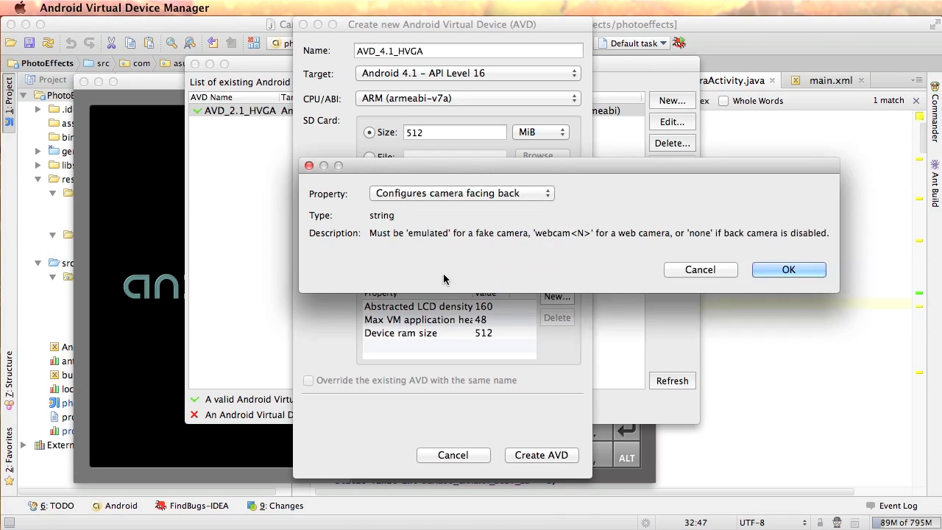
{"action": "left_click", "coordinate": [788, 269]}
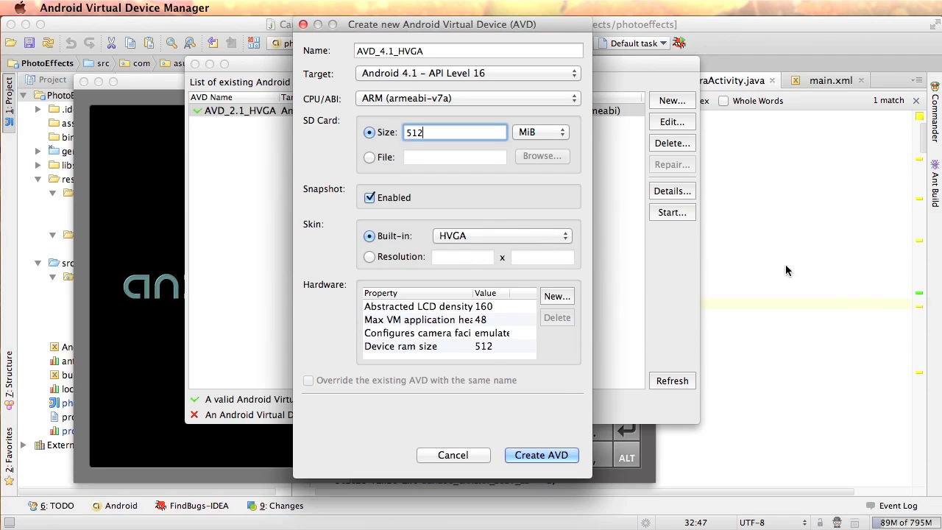
- Add the hardware property "Configures camera facing front" to AVD_4.1_HVGA
{"action": "left_click", "coordinate": [556, 296]}
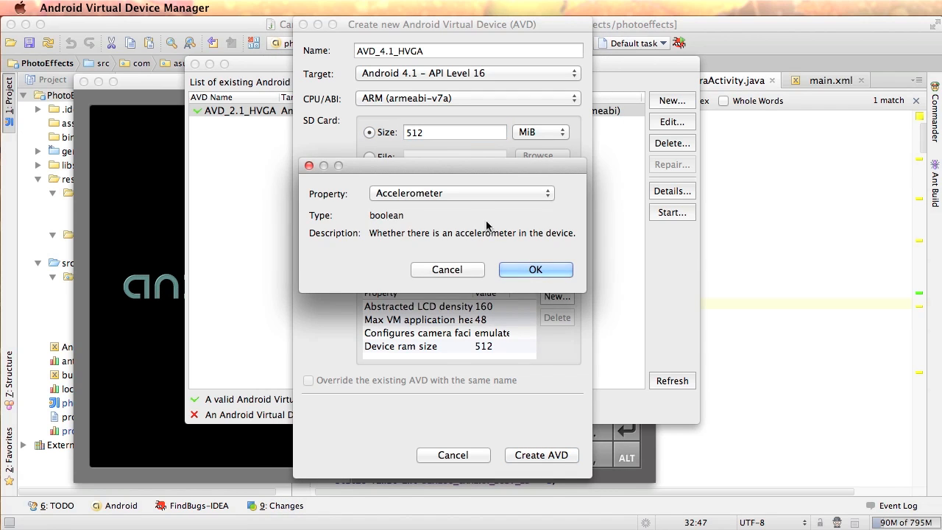
{"action": "left_click", "coordinate": [470, 192]}
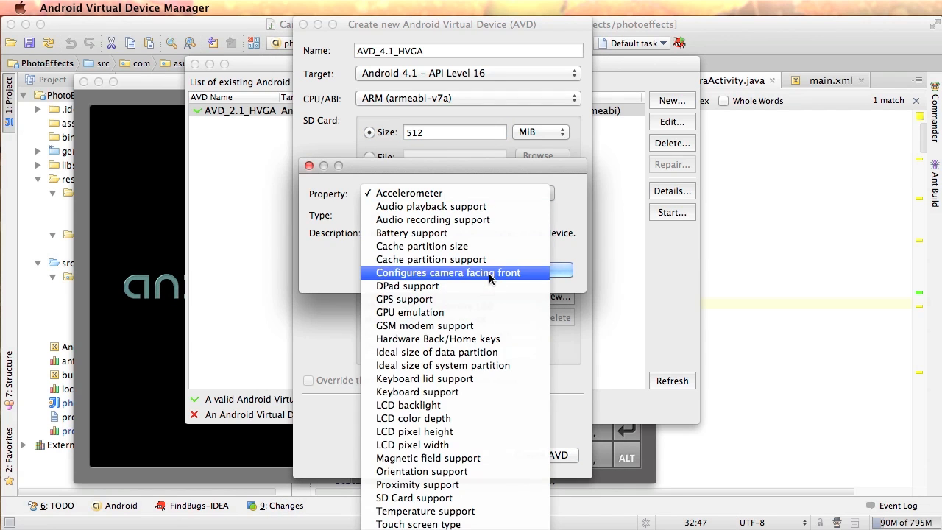
{"action": "left_click", "coordinate": [534, 275]}
{"action": "left_click", "coordinate": [761, 270]}
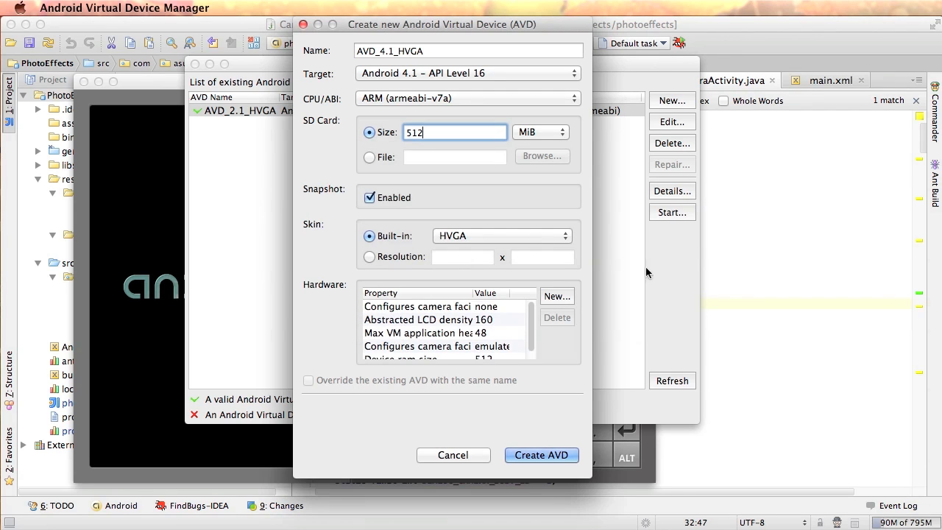
- Widen the hardware list's property column and set the front-facing camera property's value to webcam0
{"action": "scroll", "coordinate": [439, 346], "scroll_direction": "down", "scroll_amount": 1}
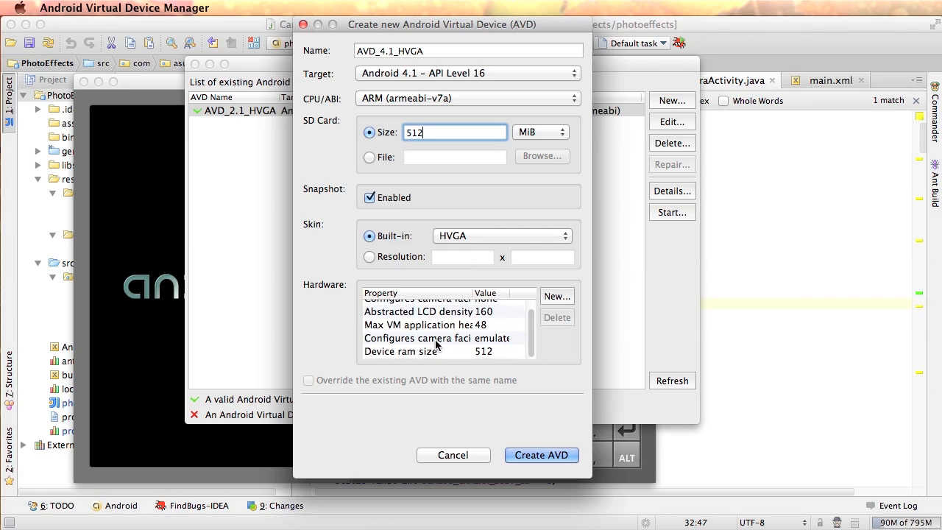
{"action": "scroll", "coordinate": [436, 344], "scroll_direction": "up", "scroll_amount": 1}
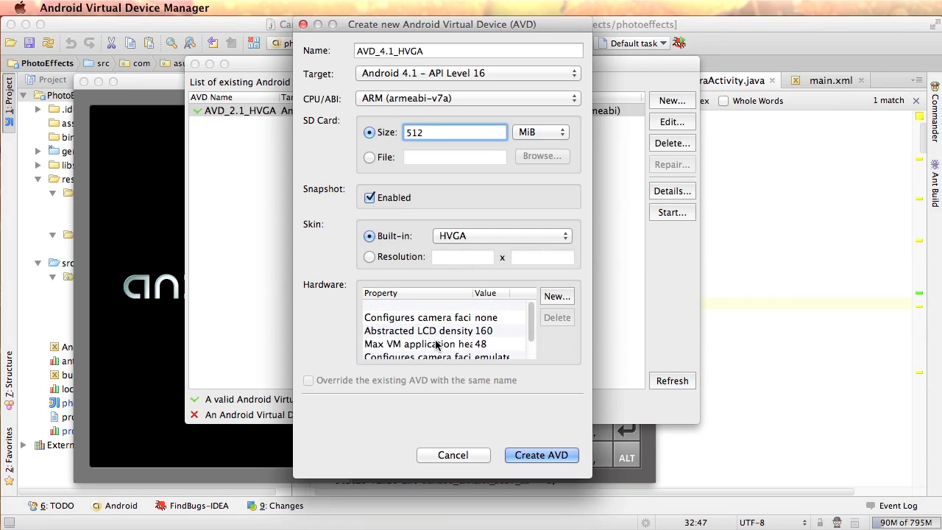
{"action": "left_click", "coordinate": [441, 306]}
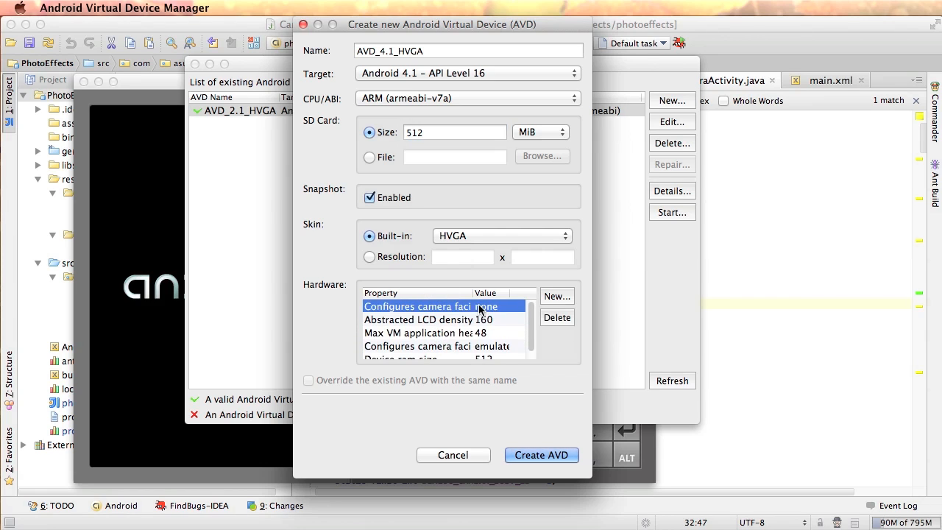
{"action": "left_click", "coordinate": [495, 308]}
{"action": "left_click", "coordinate": [518, 307]}
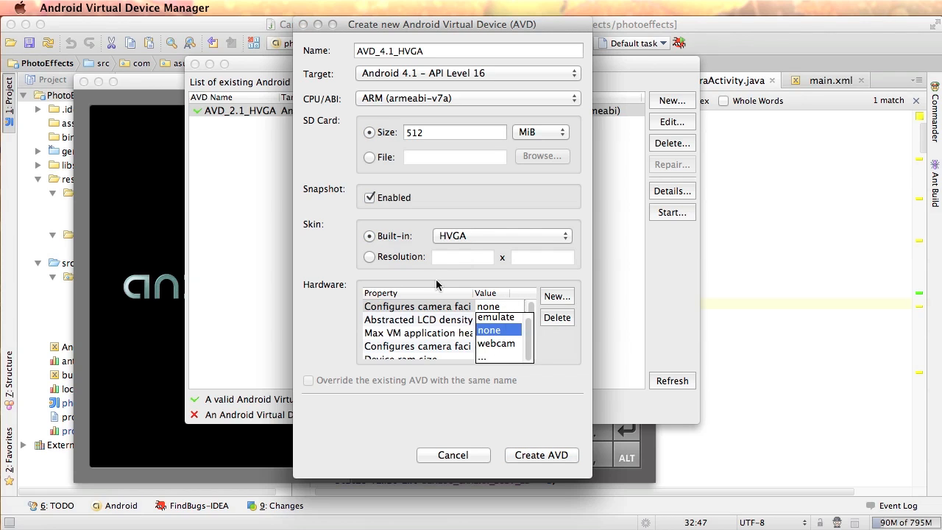
{"action": "left_click", "coordinate": [456, 309]}
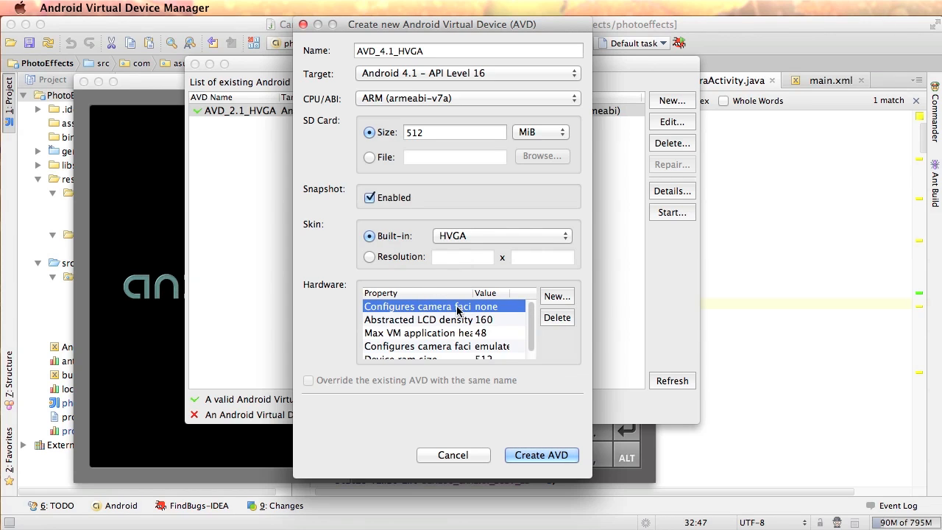
{"action": "mouse_move", "coordinate": [475, 293]}
{"action": "left_mouse_down"}
{"action": "mouse_move", "coordinate": [519, 293]}
{"action": "mouse_move", "coordinate": [454, 292]}
{"action": "mouse_move", "coordinate": [488, 293]}
{"action": "left_mouse_up"}
{"action": "double_click", "coordinate": [508, 307]}
{"action": "left_click", "coordinate": [512, 308]}
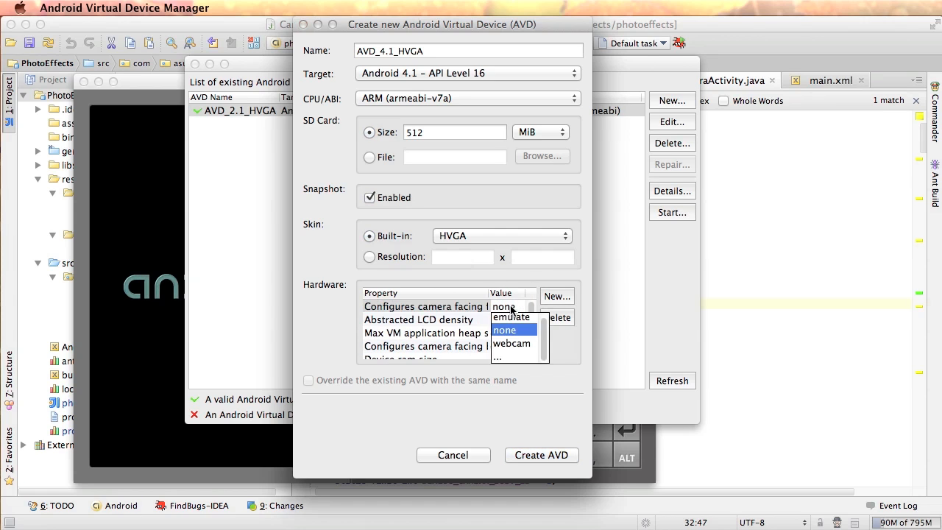
{"action": "left_click", "coordinate": [510, 343]}
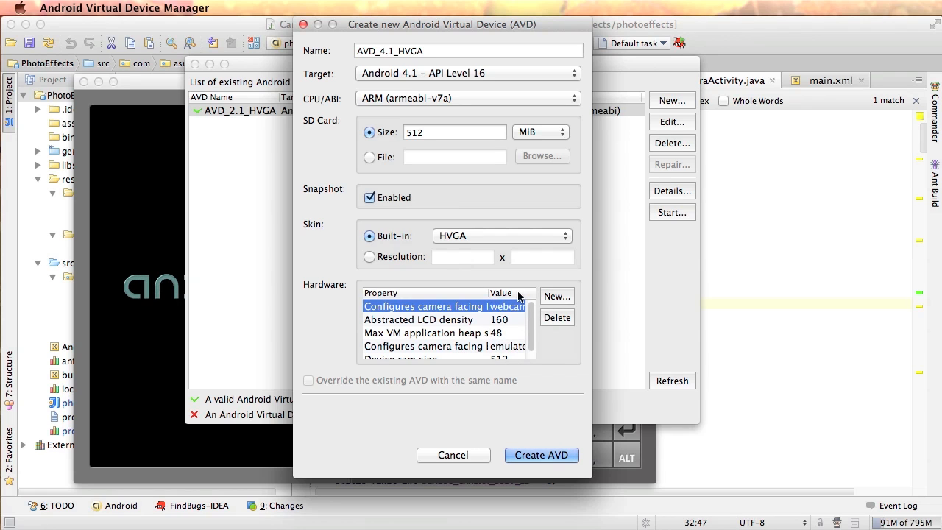
- Check the remaining hardware properties and create the AVD_4.1_HVGA virtual device
{"action": "left_click", "coordinate": [474, 351]}
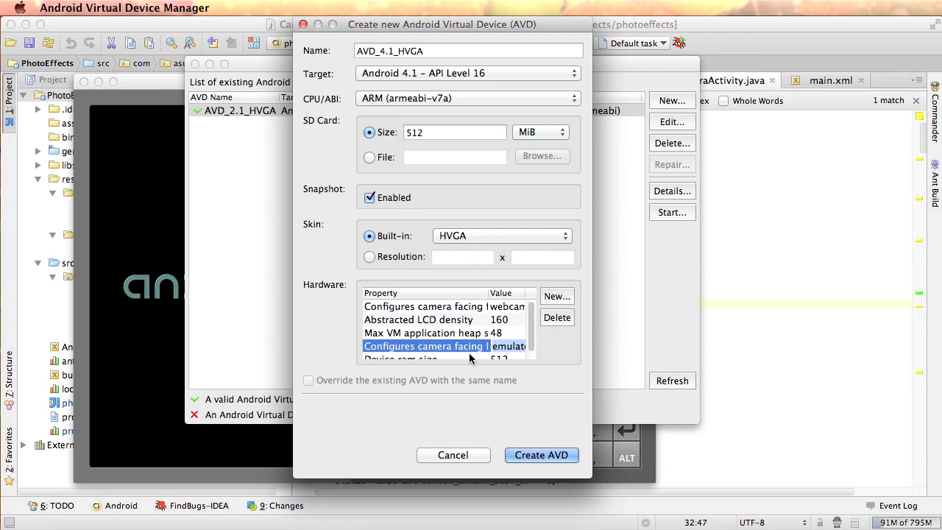
{"action": "left_click", "coordinate": [457, 332]}
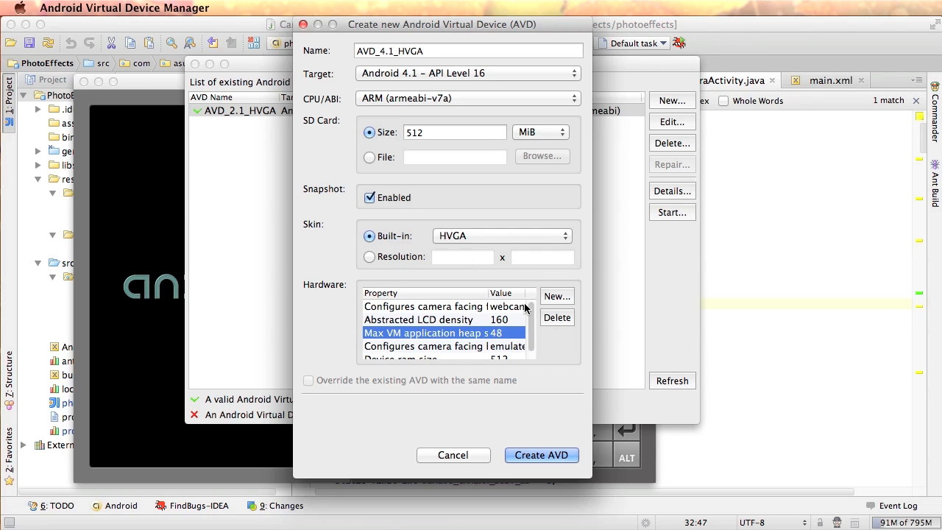
{"action": "left_click", "coordinate": [541, 455]}
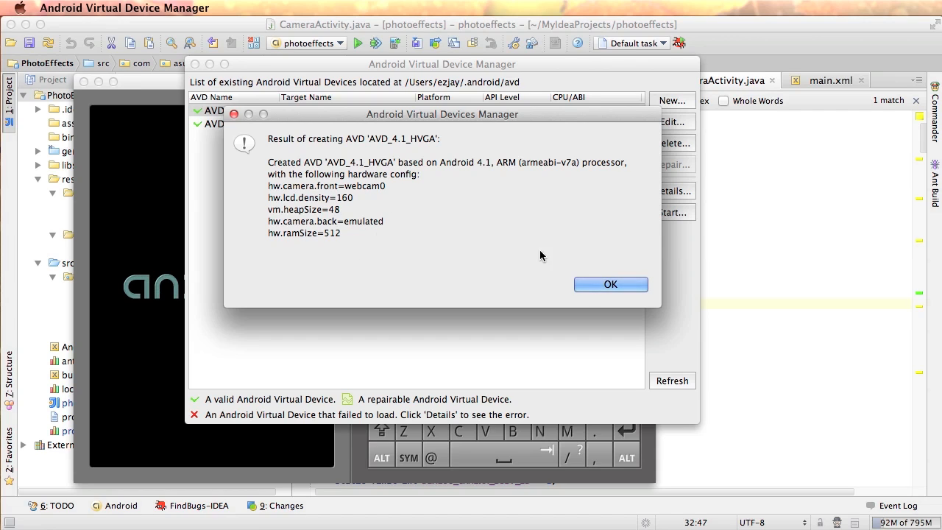
- Reopen the AVD_4.1_HVGA virtual device for editing and add the hardware property "GPU emulation"
{"action": "left_click", "coordinate": [595, 285]}
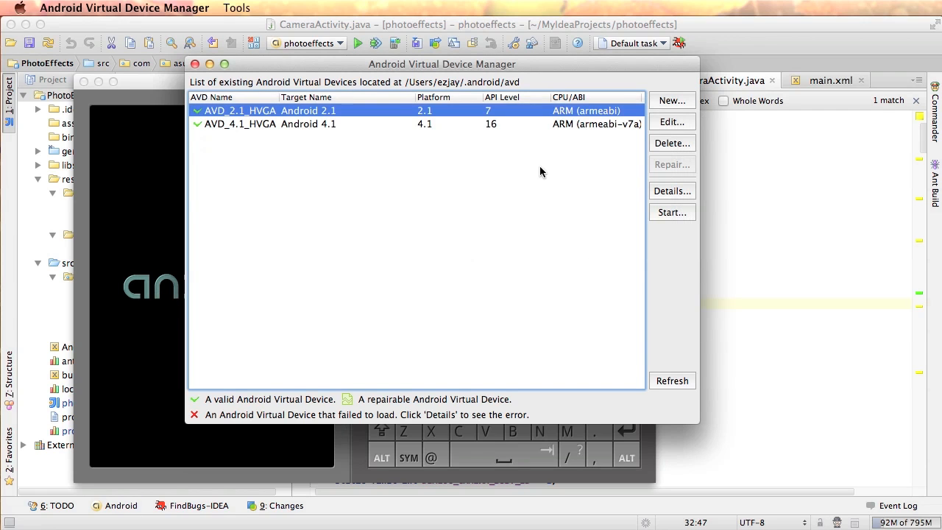
{"action": "left_click", "coordinate": [356, 124]}
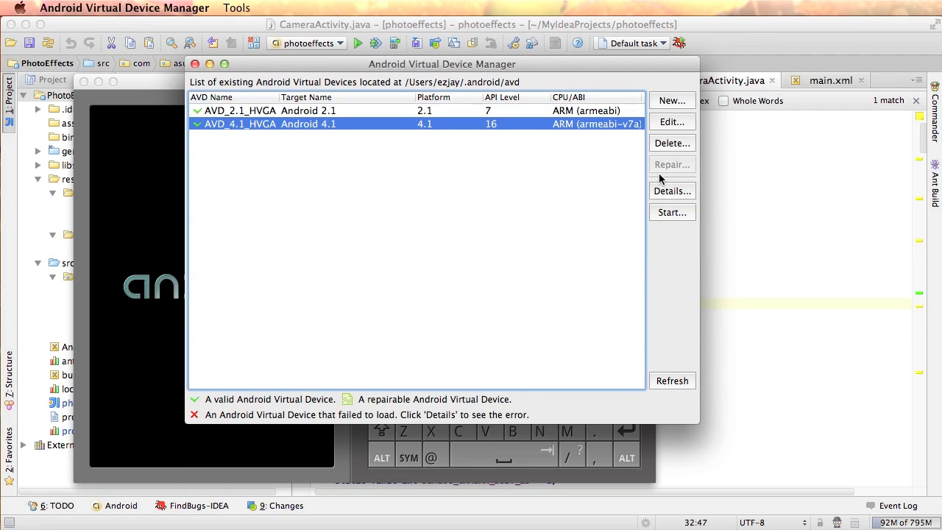
{"action": "left_click", "coordinate": [671, 125]}
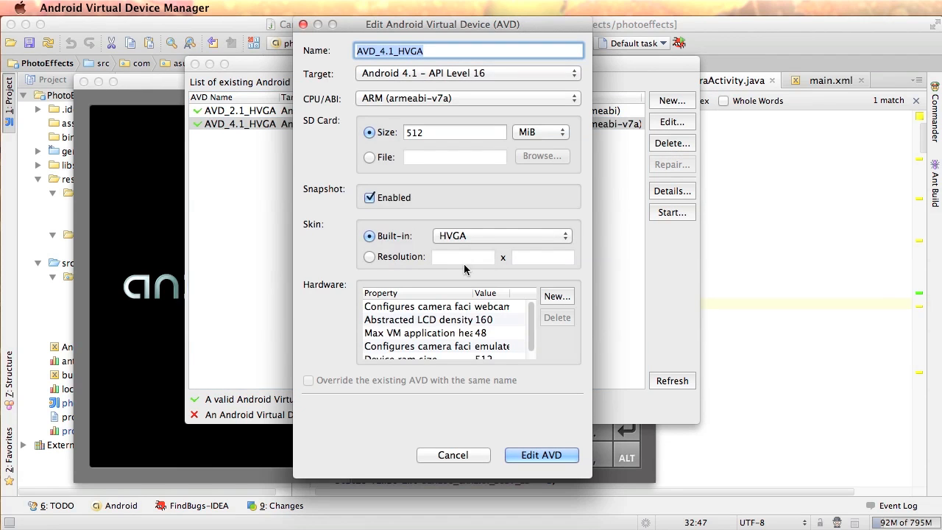
{"action": "left_click", "coordinate": [552, 297]}
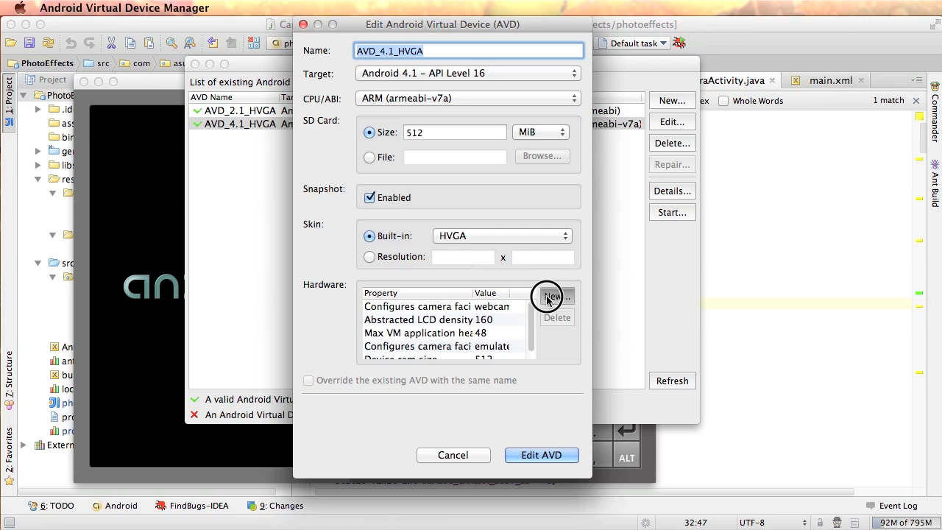
{"action": "left_click", "coordinate": [491, 194]}
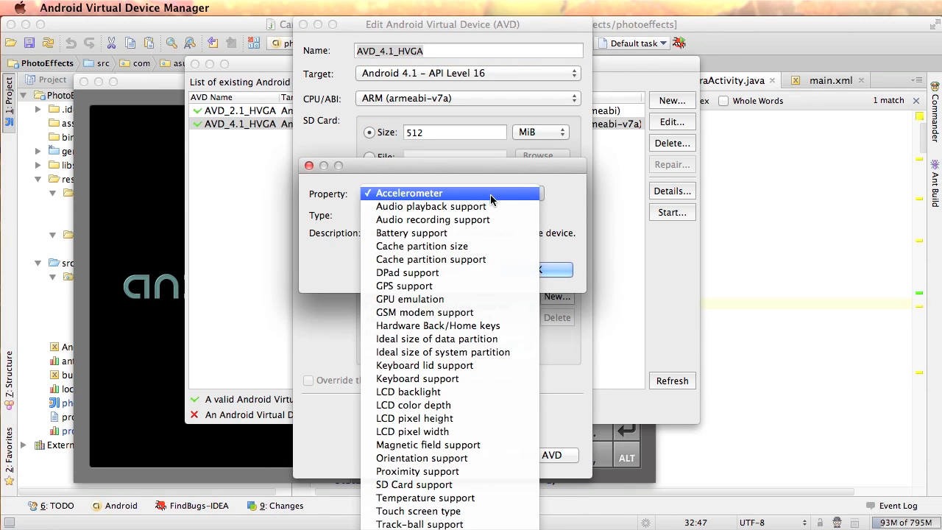
{"action": "left_click", "coordinate": [404, 300]}
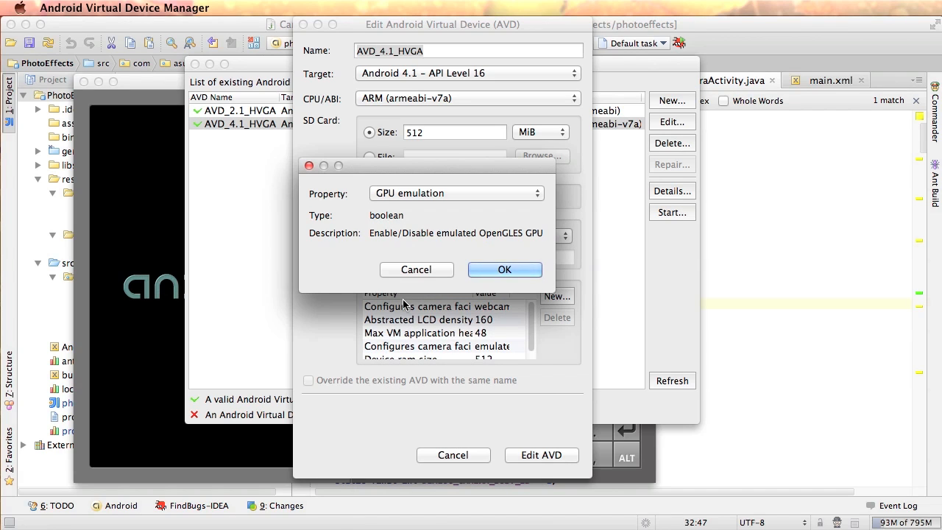
{"action": "left_click", "coordinate": [494, 272]}
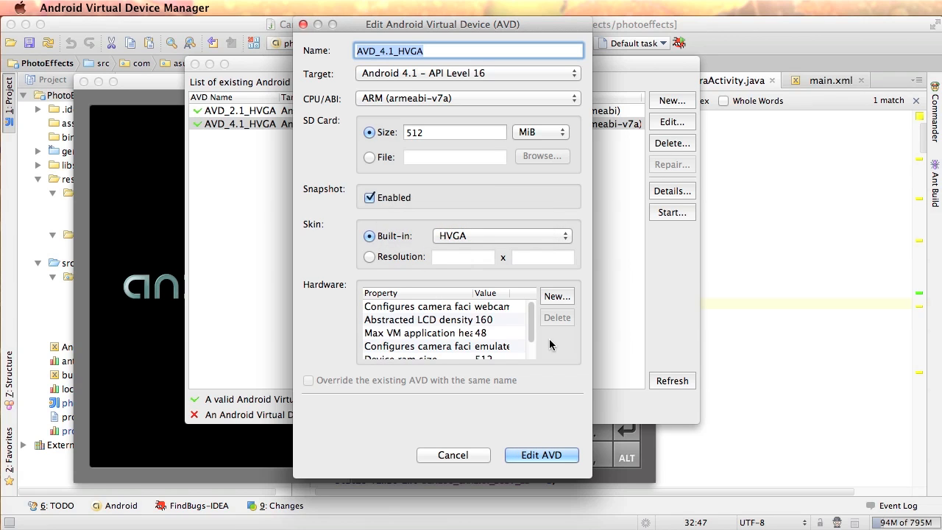
- Set the GPU emulation property to yes, disable Snapshot, and save the changes to AVD_4.1_HVGA
{"action": "left_click_drag", "start_coordinate": [532, 324], "coordinate": [528, 284]}
{"action": "left_click_drag", "start_coordinate": [531, 324], "coordinate": [532, 351]}
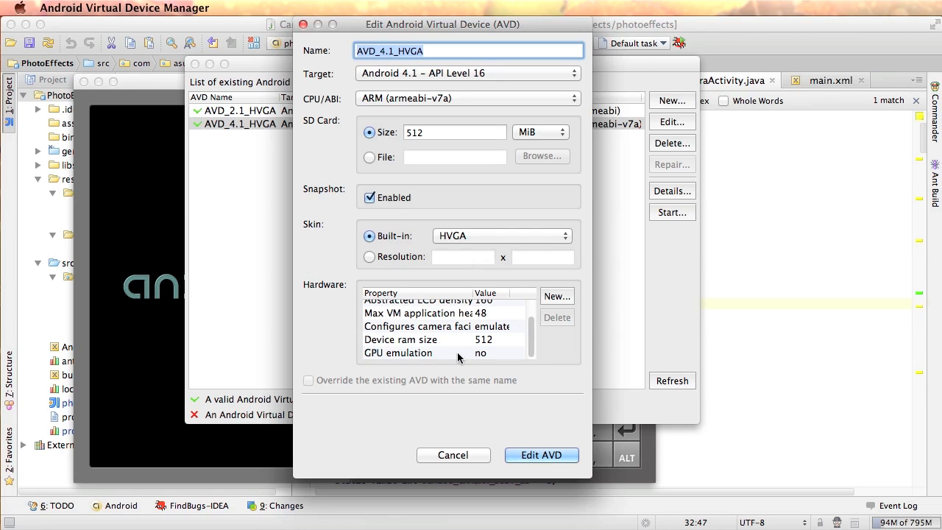
{"action": "left_click", "coordinate": [480, 355]}
{"action": "left_click", "coordinate": [498, 356]}
{"action": "left_click", "coordinate": [493, 368]}
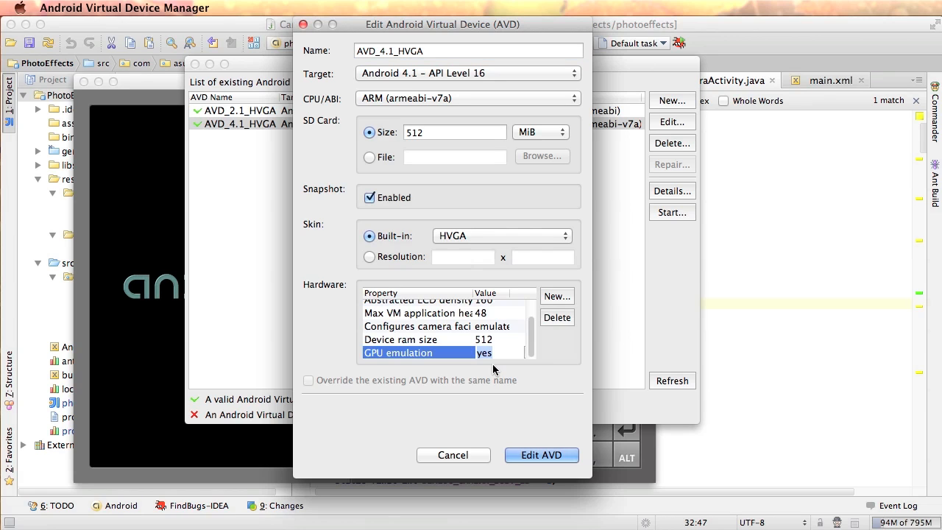
{"action": "left_click", "coordinate": [491, 353]}
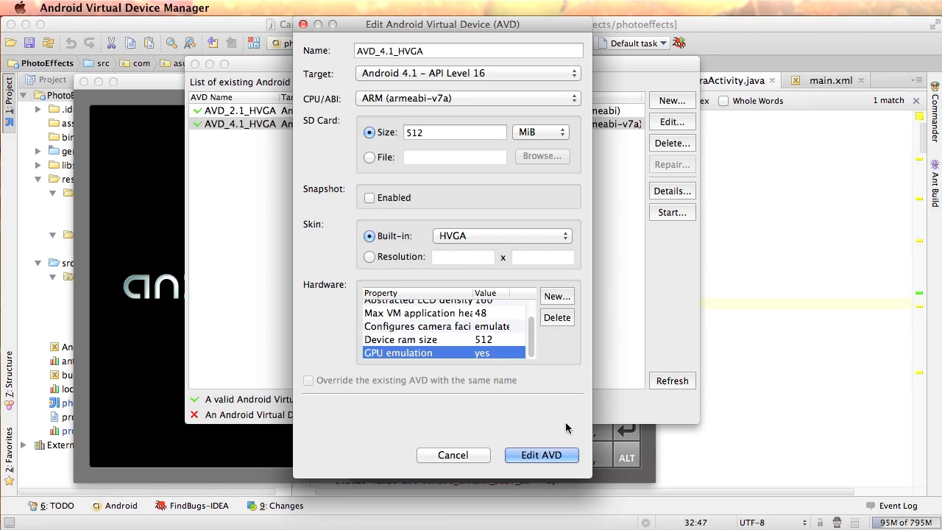
{"action": "left_click", "coordinate": [541, 456]}
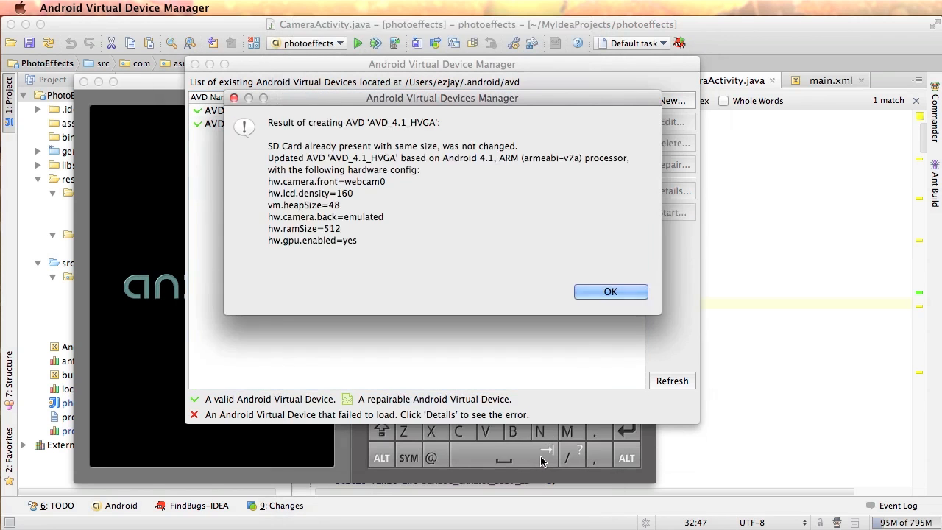
{"action": "left_click", "coordinate": [611, 290]}
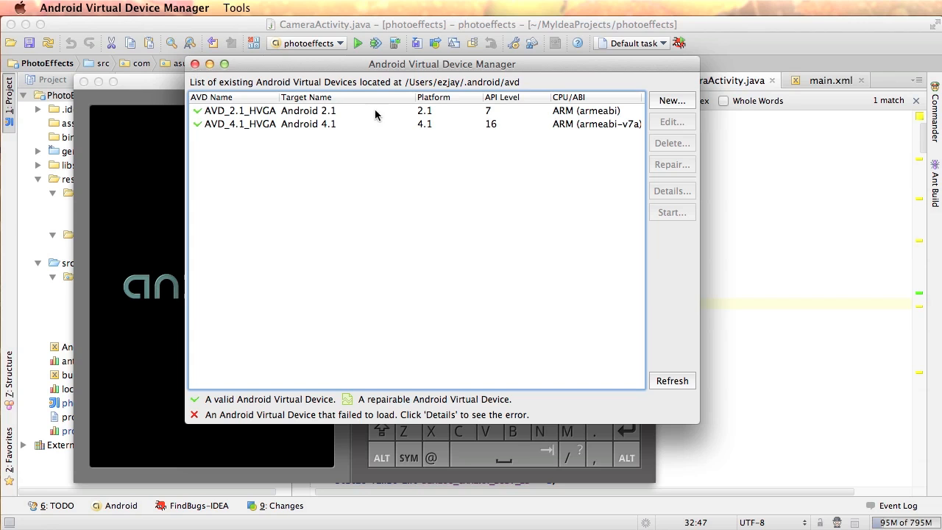
- Close the Android Virtual Device Manager, return to IntelliJ IDEA and open the photoeffects run configuration for editing
{"action": "left_click", "coordinate": [195, 64]}
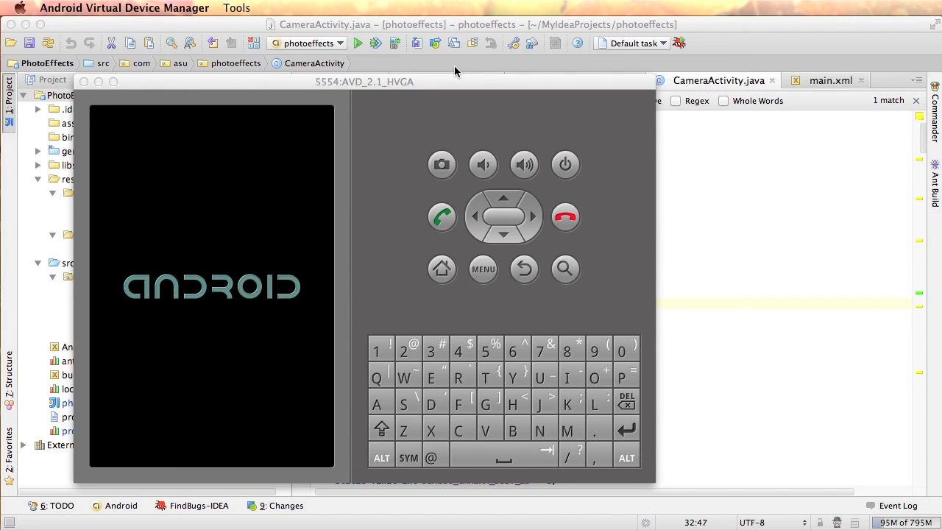
{"action": "left_click", "coordinate": [402, 67]}
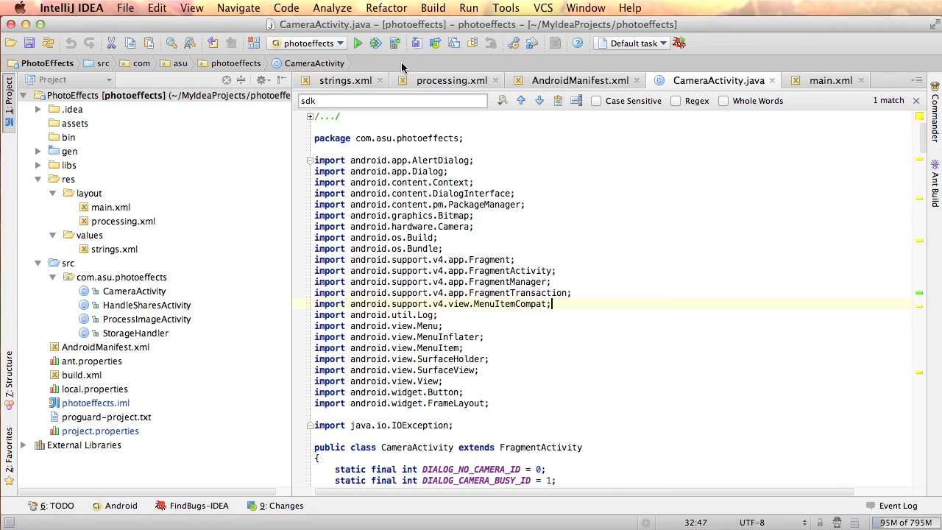
{"action": "left_click", "coordinate": [327, 44]}
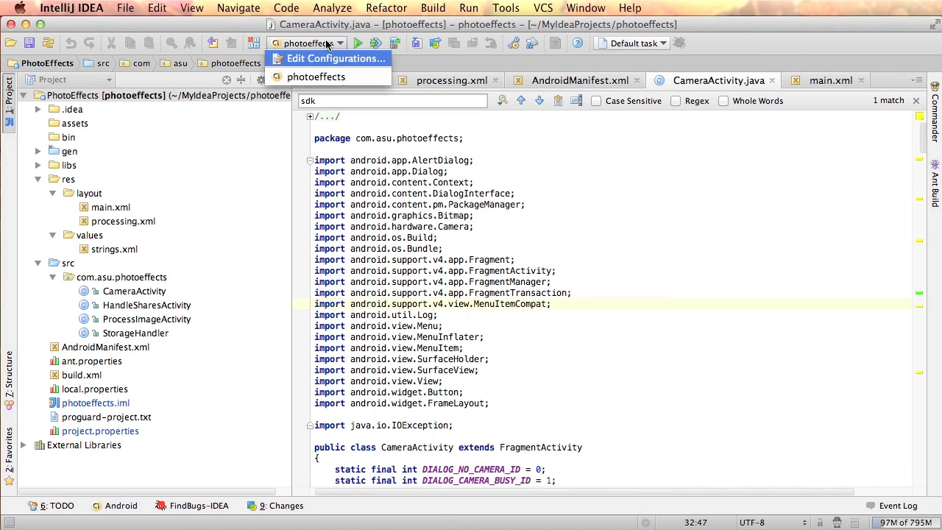
{"action": "left_click", "coordinate": [316, 59]}
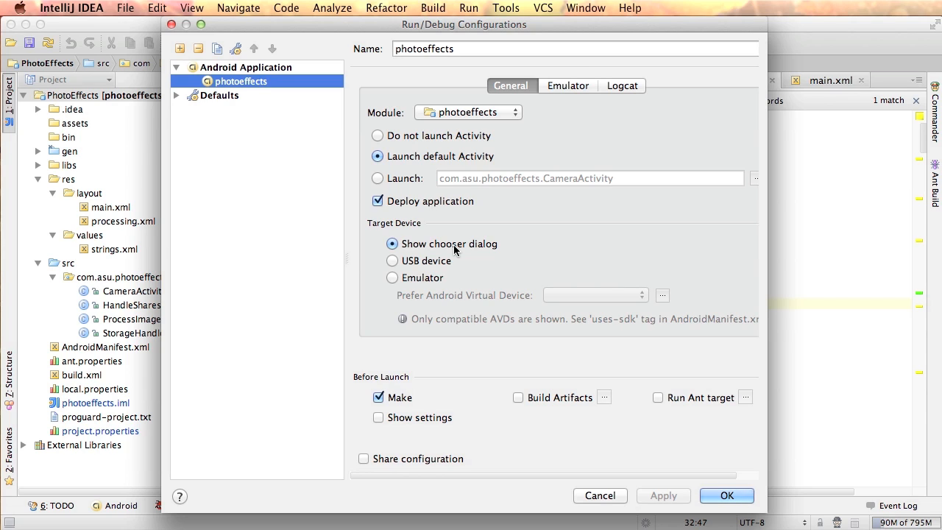
- Set the photoeffects configuration's target device to Emulator with AVD_4.1_HVGA as the preferred virtual device, and save it
{"action": "left_click", "coordinate": [392, 262]}
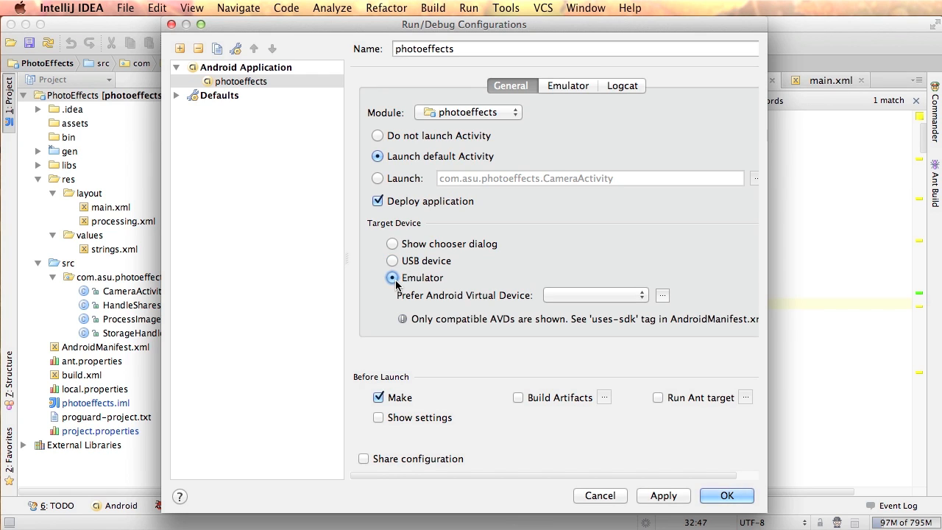
{"action": "left_click", "coordinate": [631, 298]}
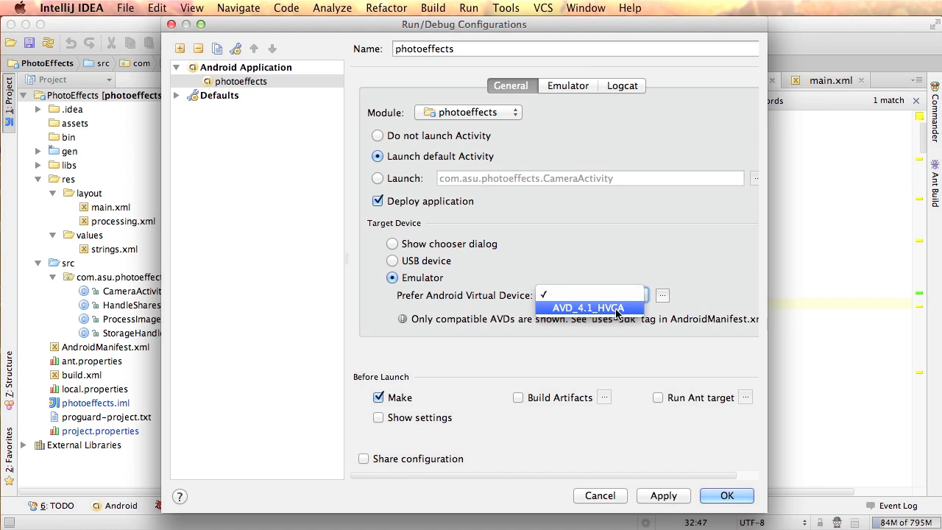
{"action": "left_click", "coordinate": [616, 309]}
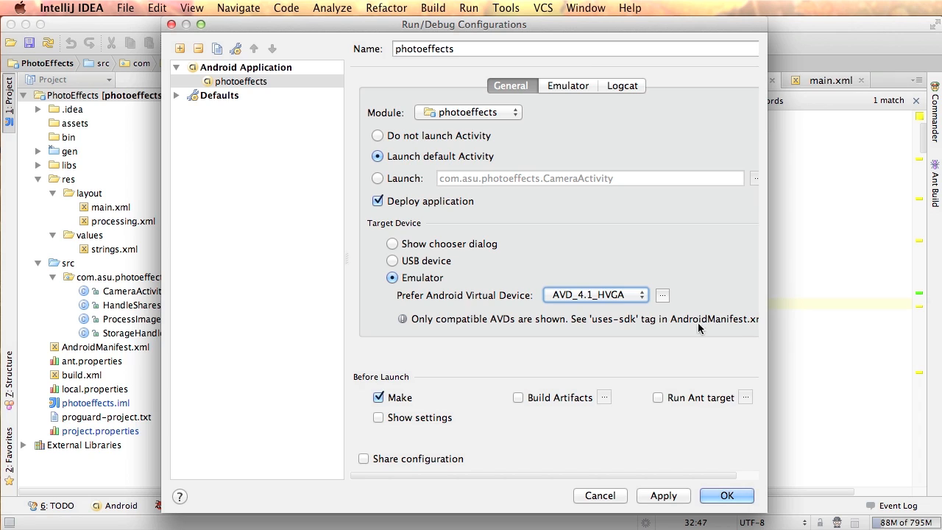
{"action": "left_click", "coordinate": [599, 298]}
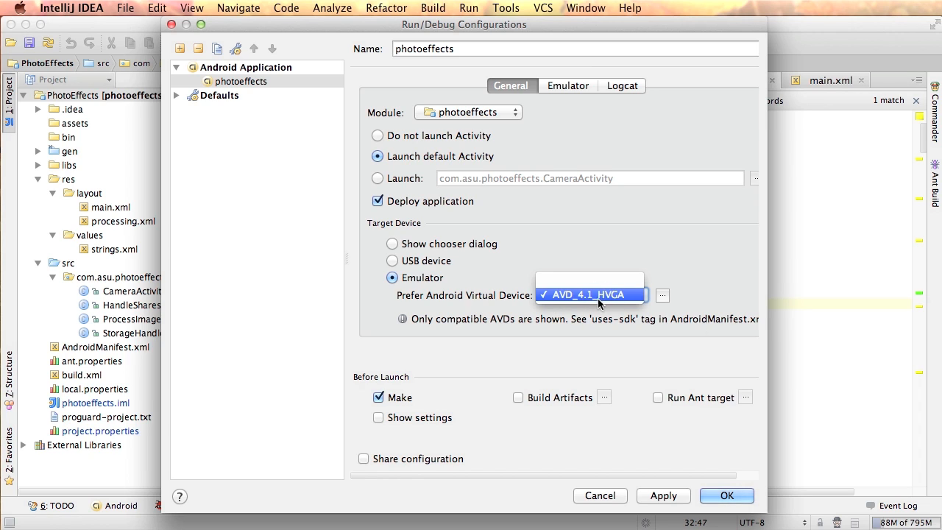
{"action": "left_click", "coordinate": [565, 320]}
{"action": "left_click", "coordinate": [569, 301]}
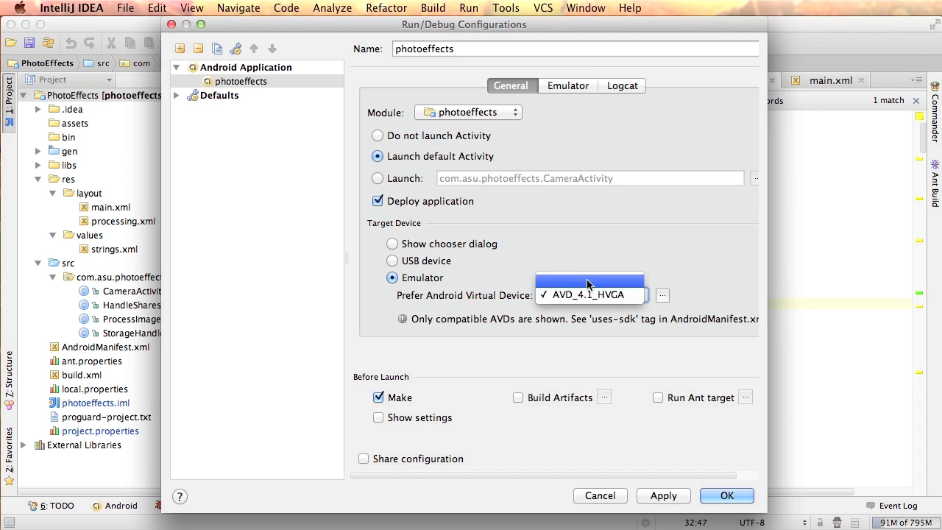
{"action": "left_click", "coordinate": [579, 295]}
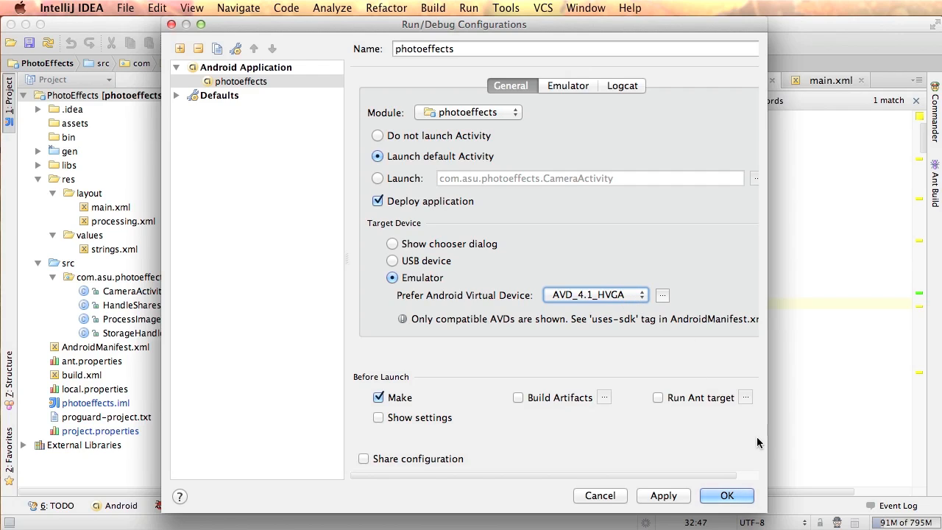
{"action": "left_click", "coordinate": [722, 499]}
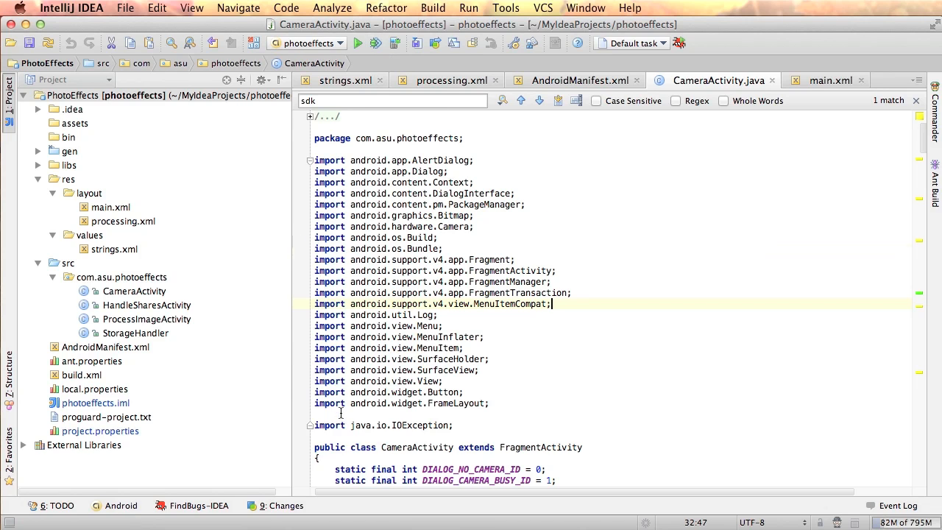
- Set a breakpoint on the super.onCreate(savedInstanceState) line in CameraActivity's onCreate method and run the photoeffects configuration
{"action": "scroll", "coordinate": [341, 414], "scroll_direction": "down", "scroll_amount": 8}
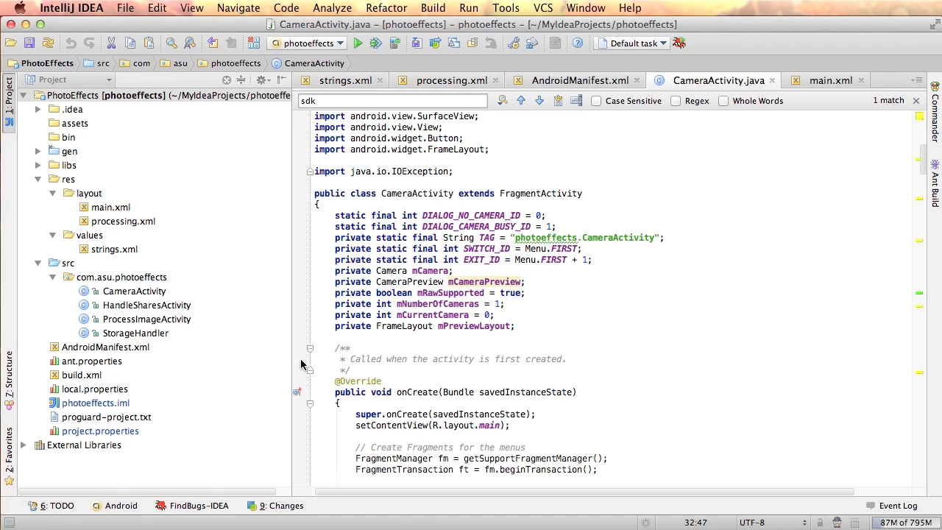
{"action": "left_click", "coordinate": [299, 415]}
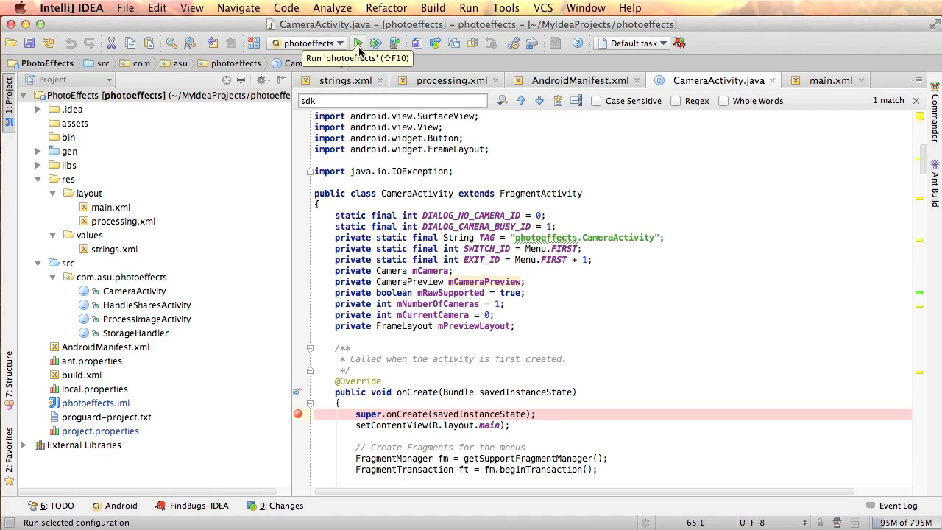
{"action": "left_click", "coordinate": [358, 46]}
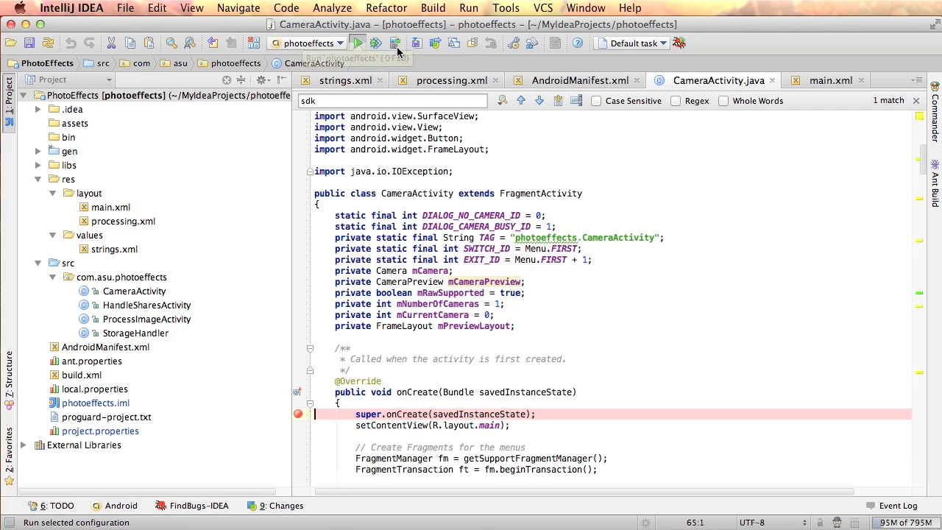